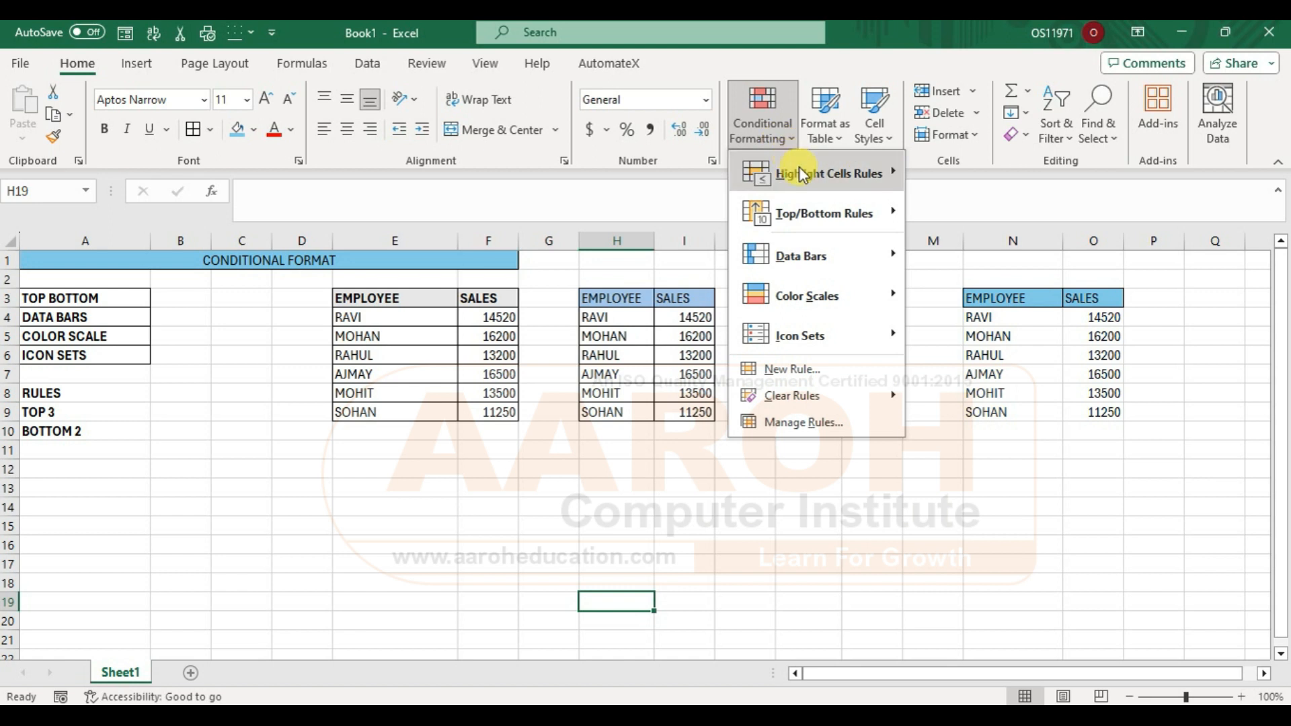
# Step: Examine the conditional formatting rule categories and the employee and sales columns of the first table
pyautogui.moveTo(809, 208)
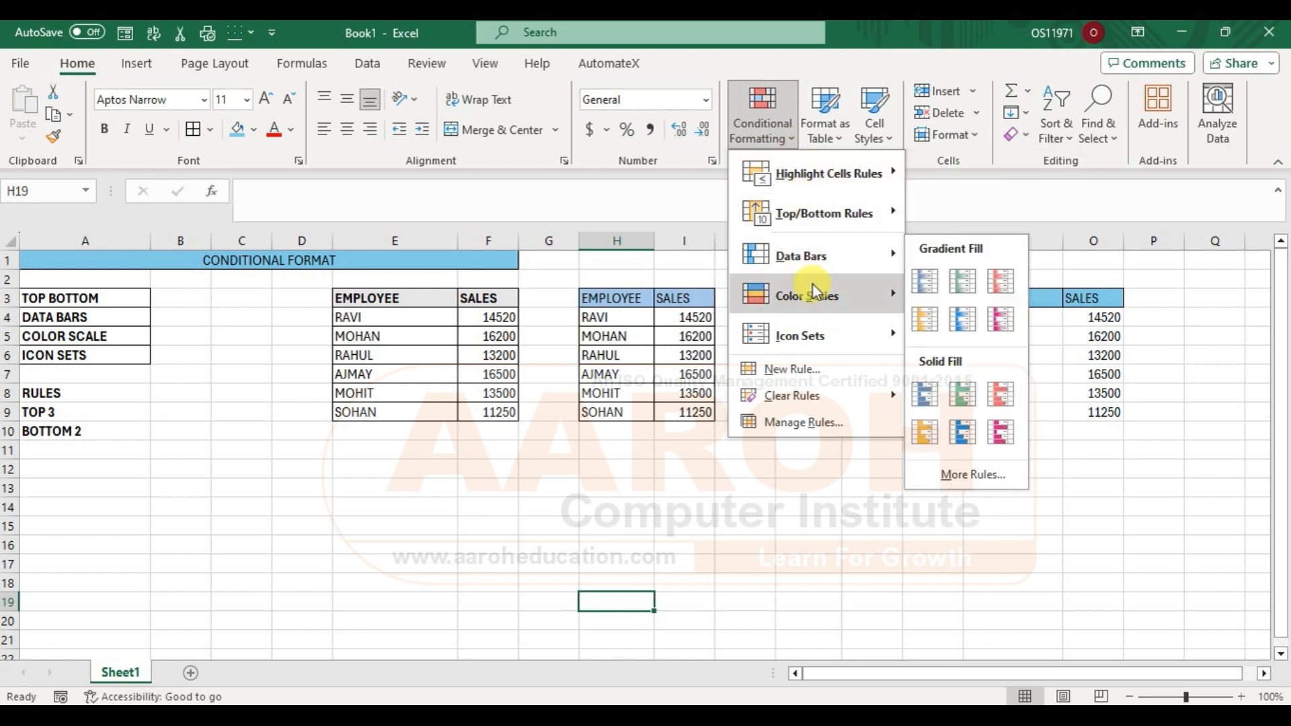
pyautogui.moveTo(815, 292)
pyautogui.moveTo(821, 340)
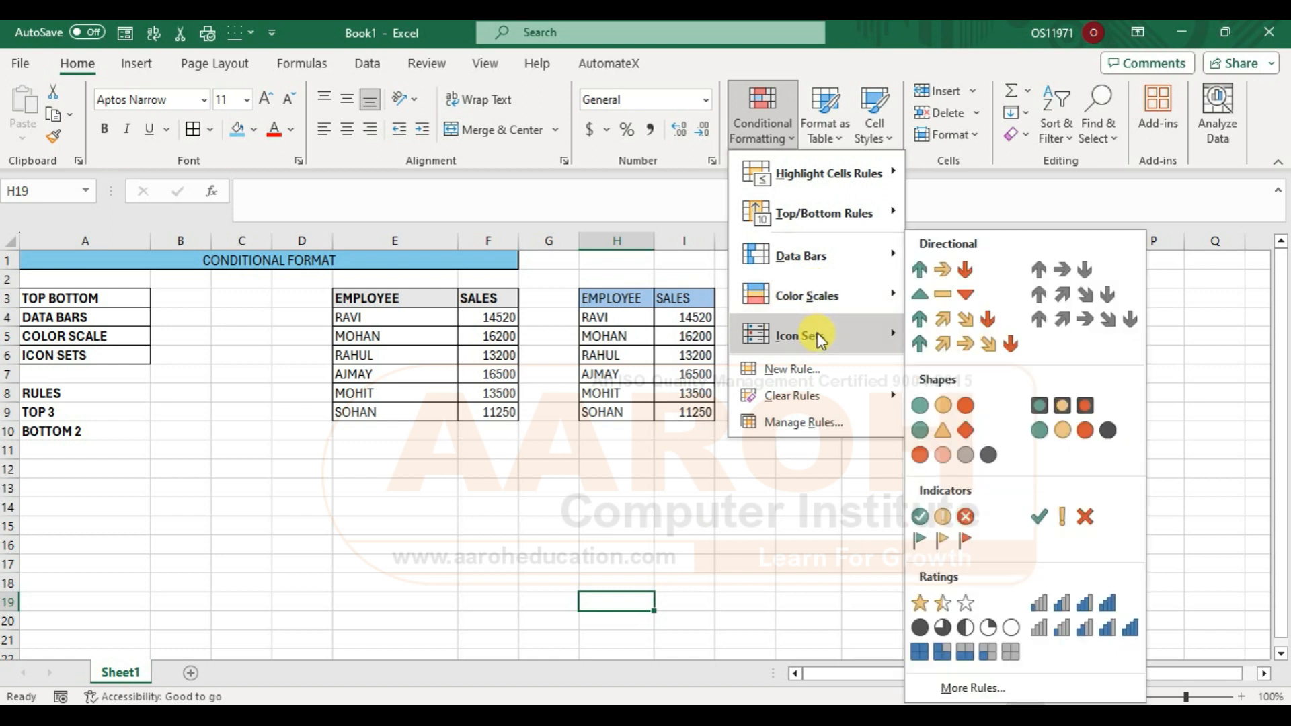
pyautogui.click(445, 520)
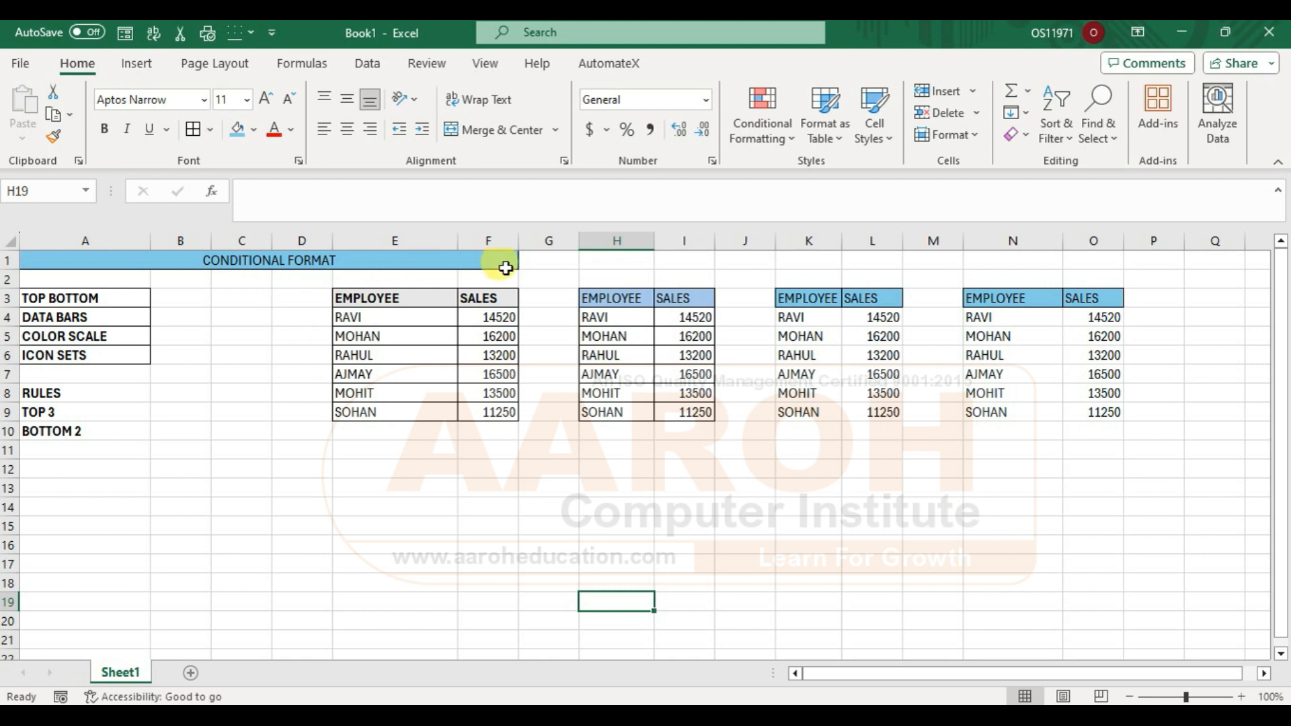
pyautogui.click(381, 318)
pyautogui.moveTo(381, 320); pyautogui.dragTo(386, 409)
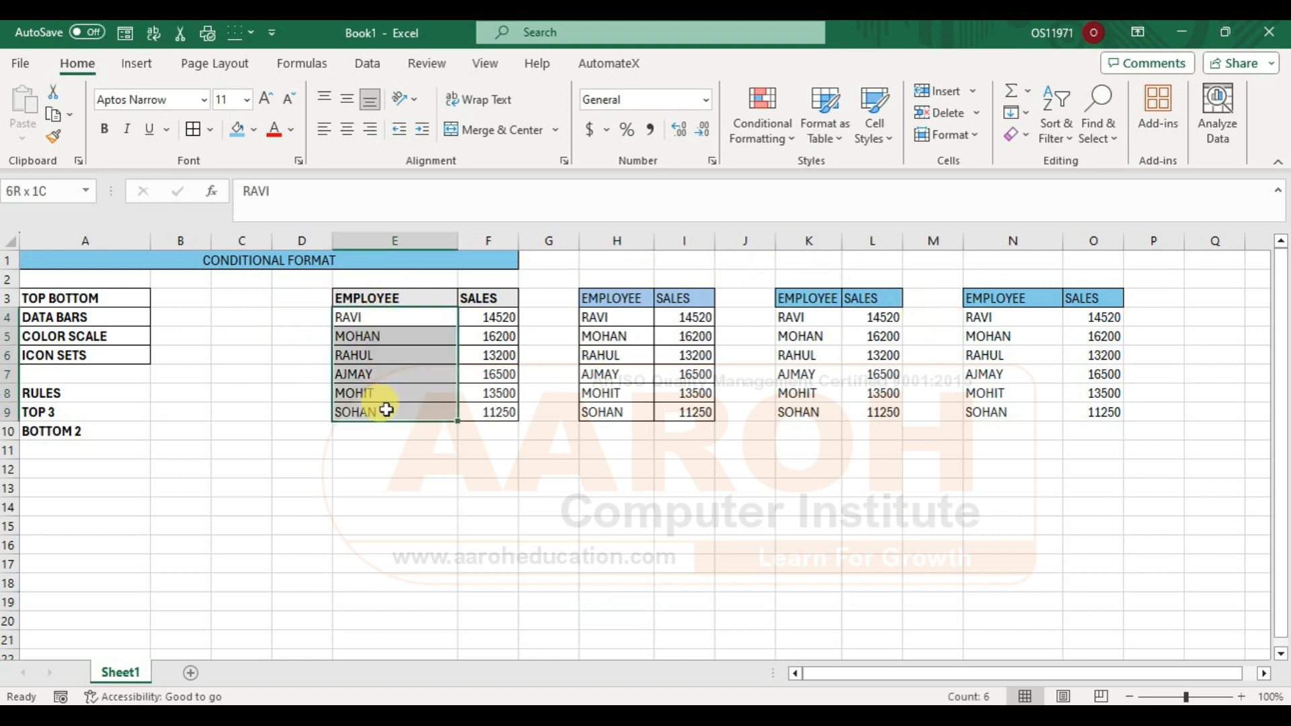
pyautogui.moveTo(488, 317); pyautogui.dragTo(483, 408)
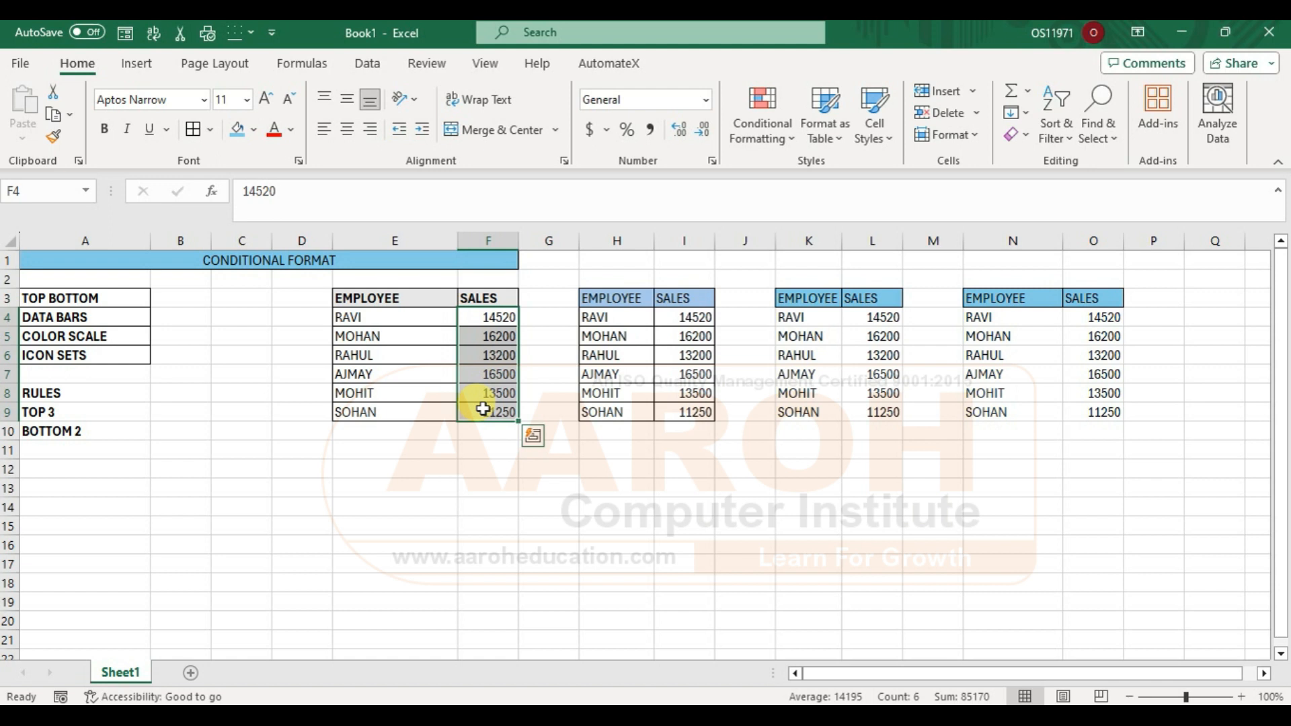
pyautogui.click(225, 464)
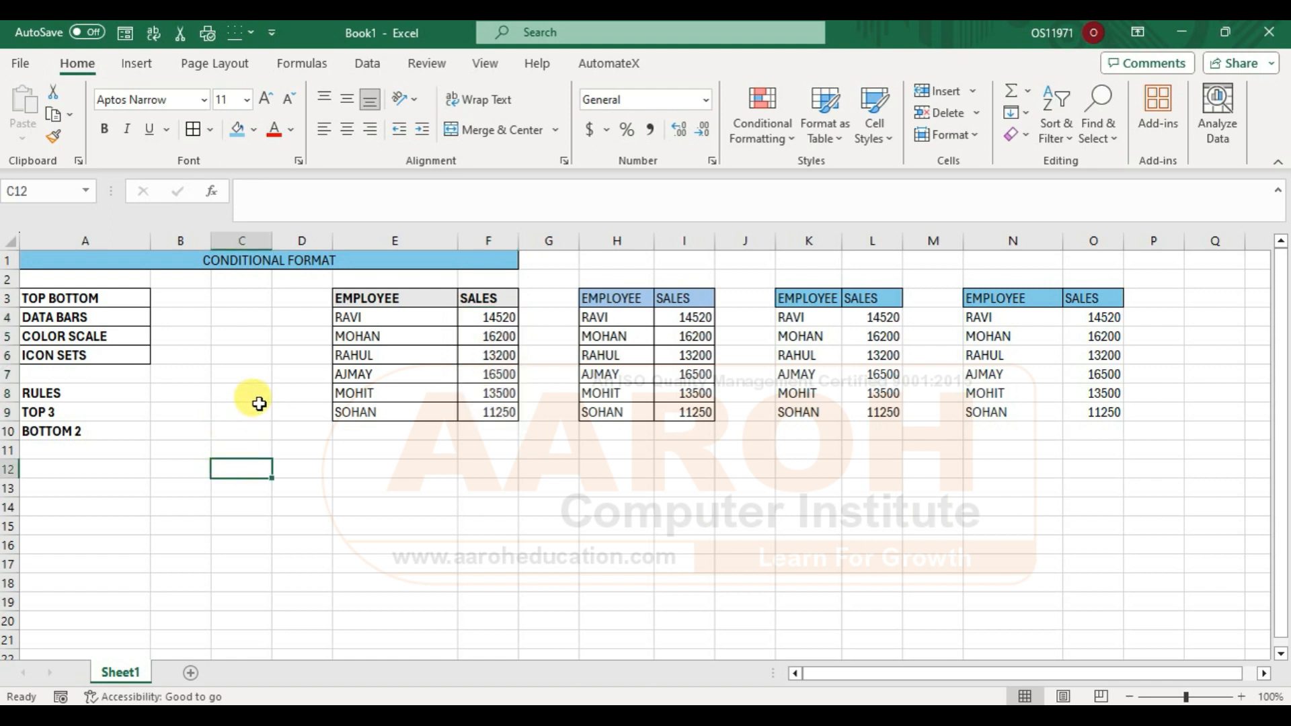
pyautogui.click(74, 295)
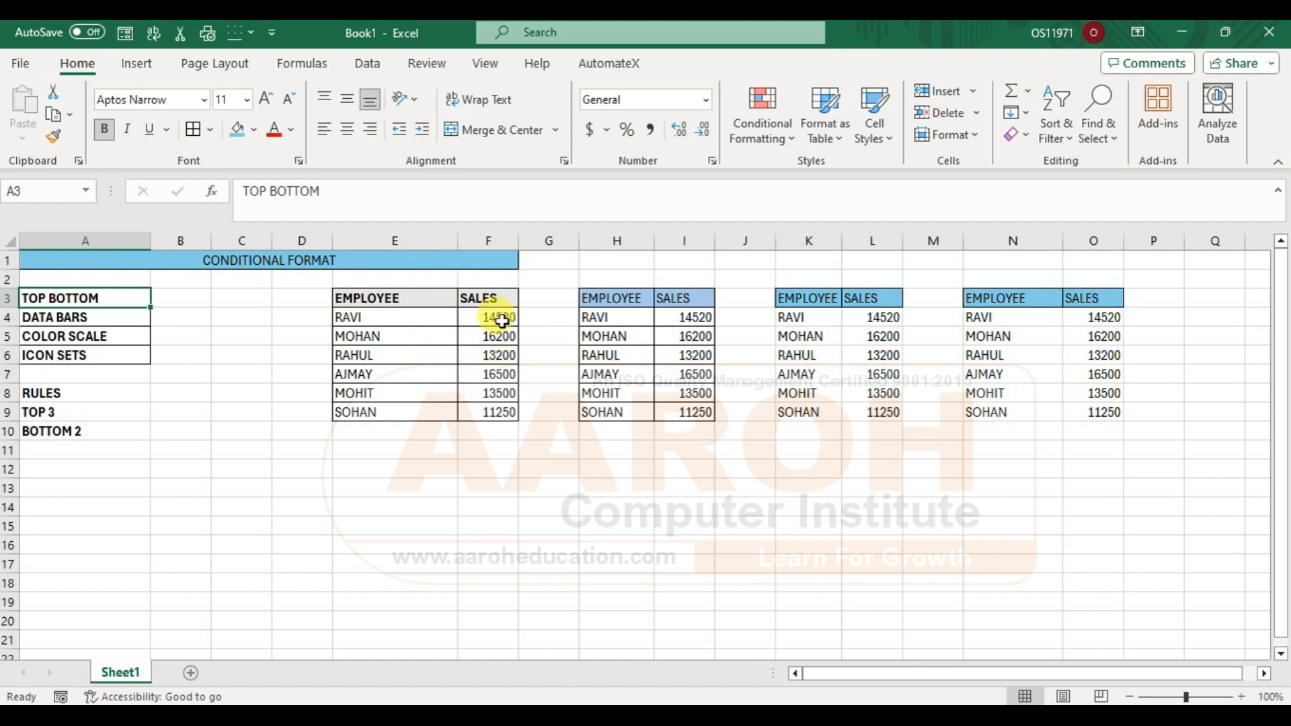
# Step: Add a conditional formatting rule to F4:F9 that marks the top 3 sales values with Green Fill with Dark Green Text
pyautogui.moveTo(488, 322); pyautogui.dragTo(493, 410)
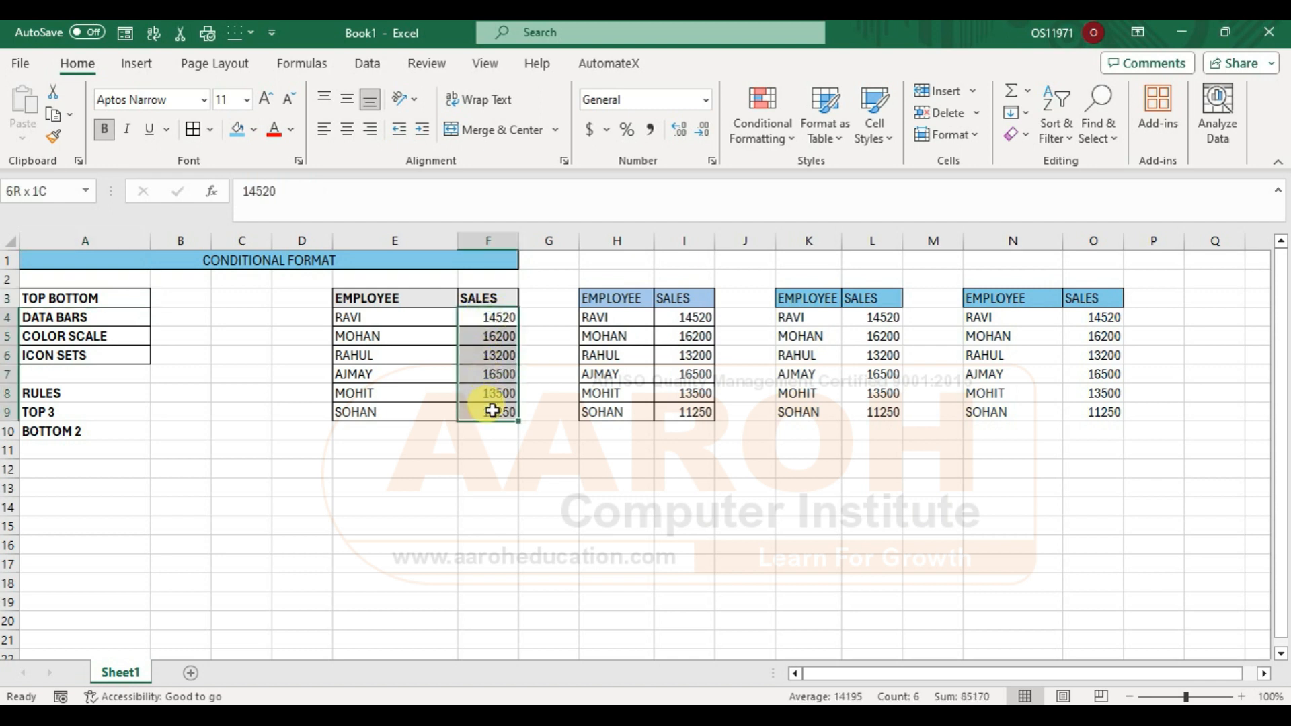
pyautogui.click(789, 139)
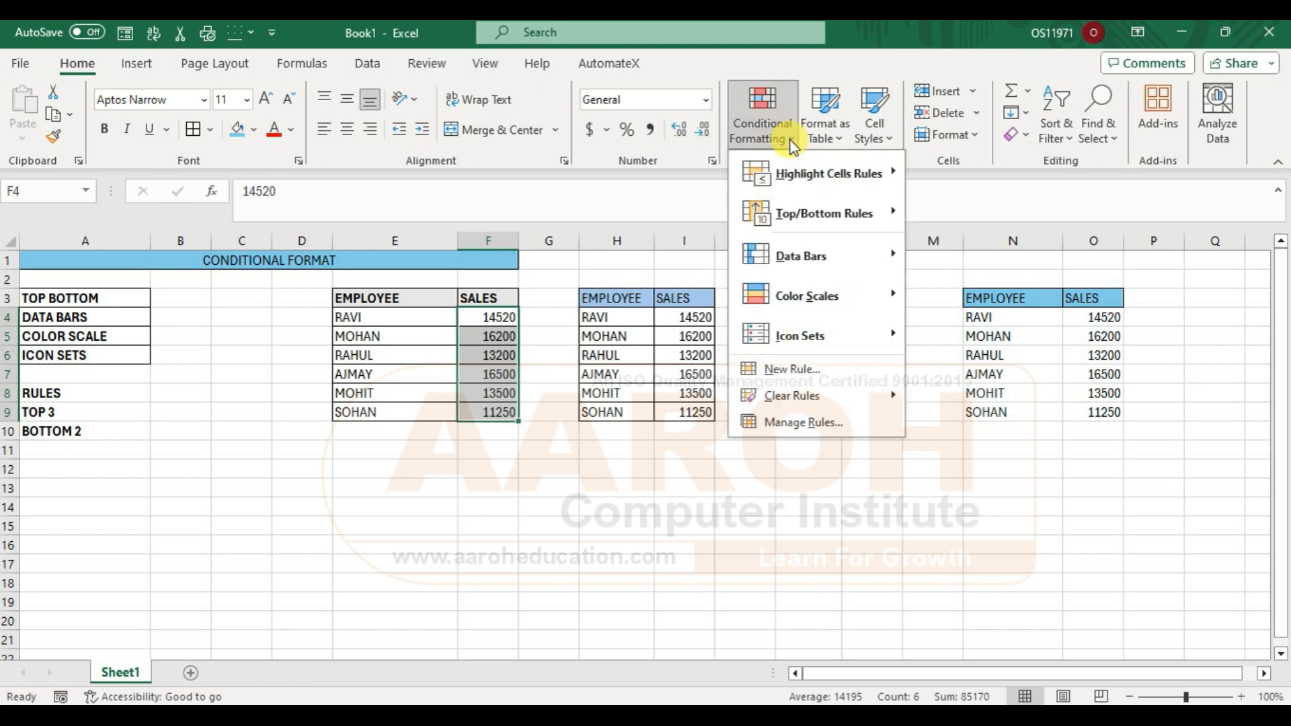
pyautogui.moveTo(800, 222)
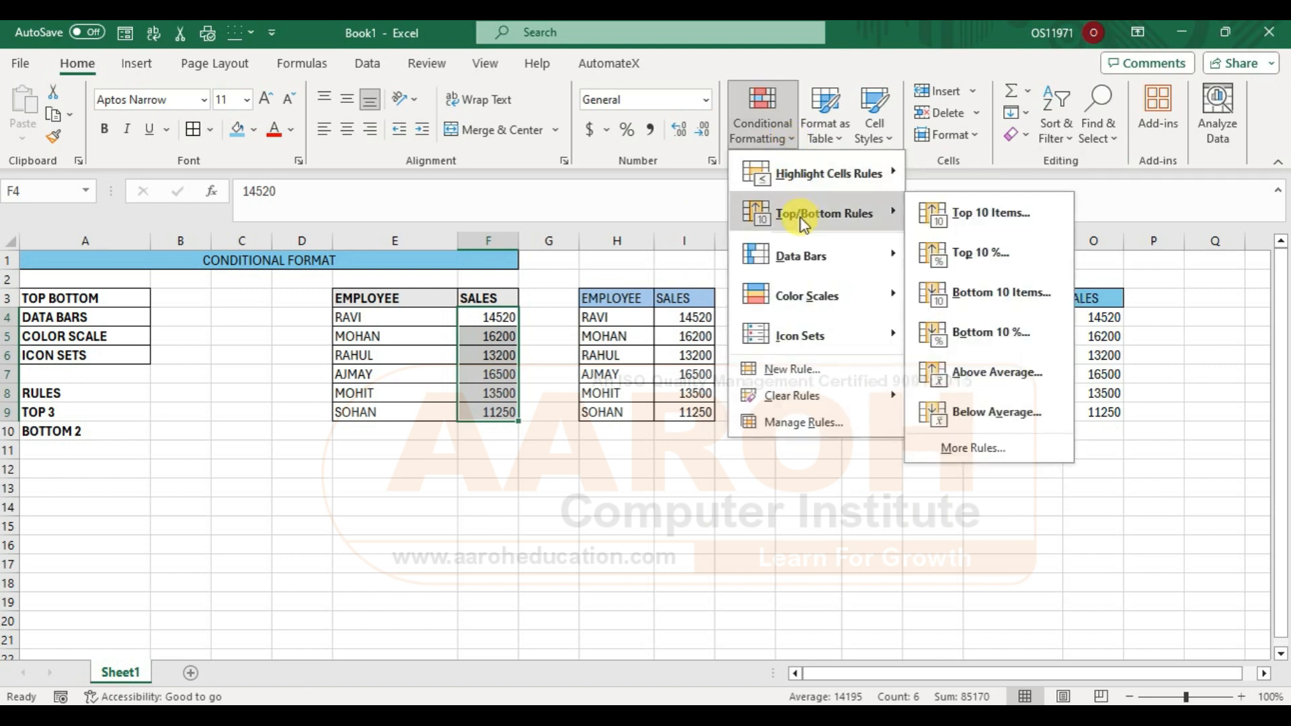
pyautogui.click(992, 209)
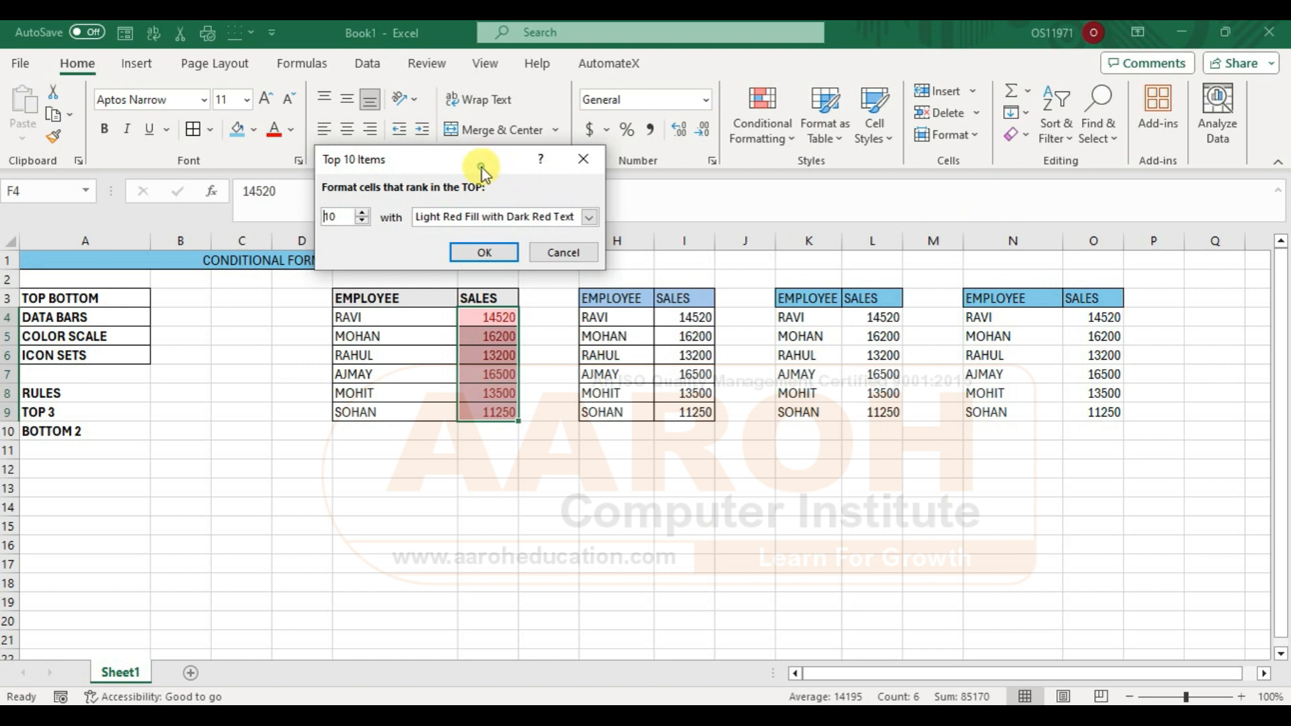
pyautogui.moveTo(482, 168); pyautogui.dragTo(680, 247)
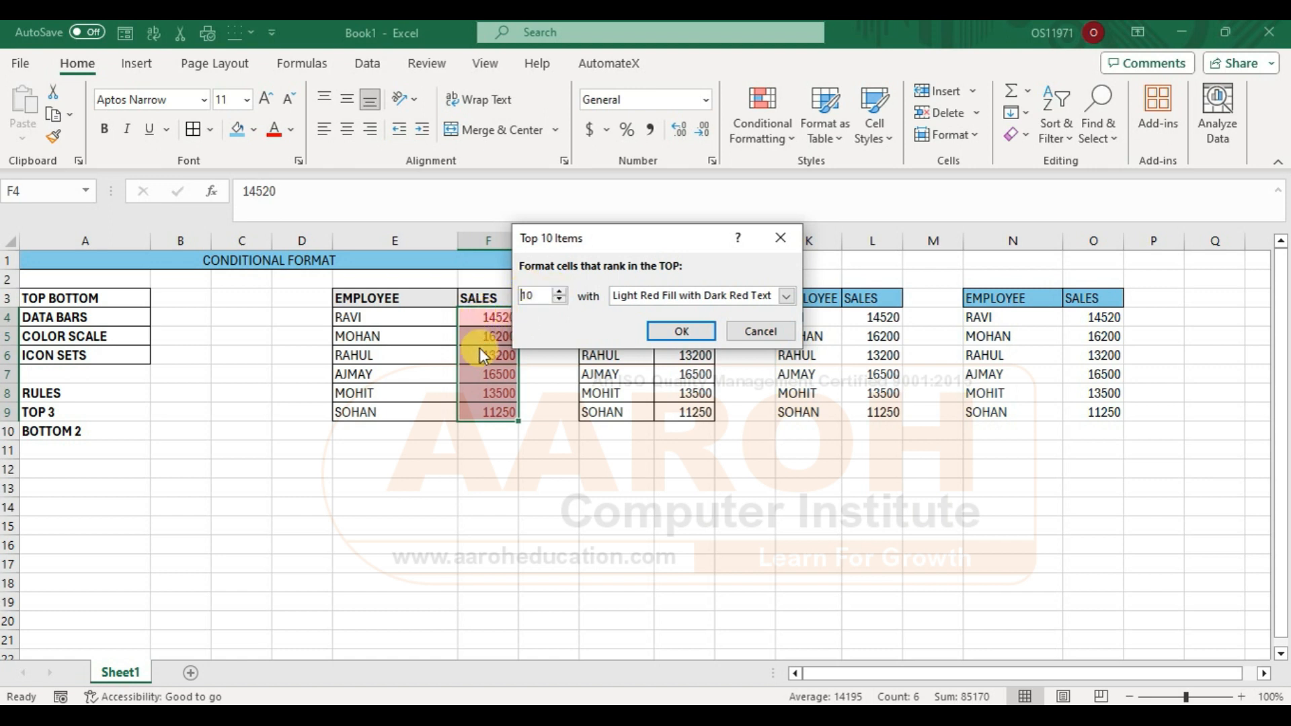
pyautogui.doubleClick(540, 294)
pyautogui.write('1')
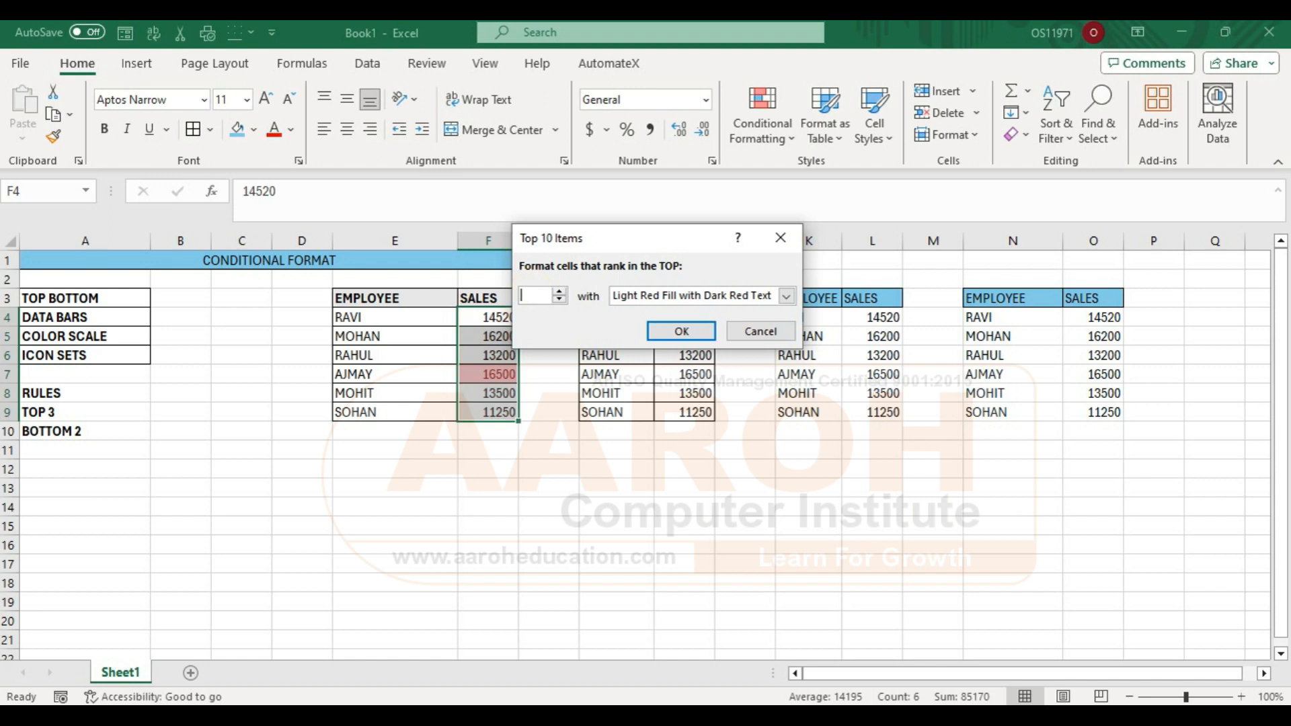
pyautogui.press('BackSpace')
pyautogui.write('3')
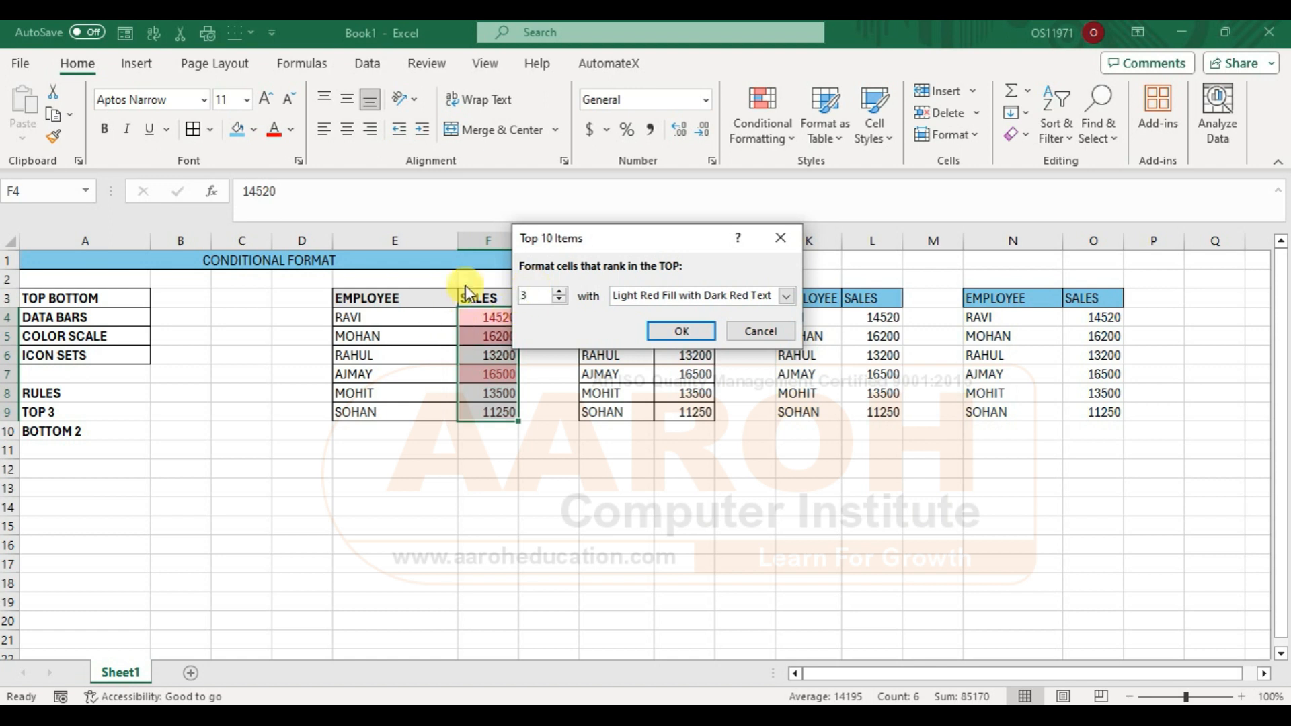
pyautogui.click(786, 298)
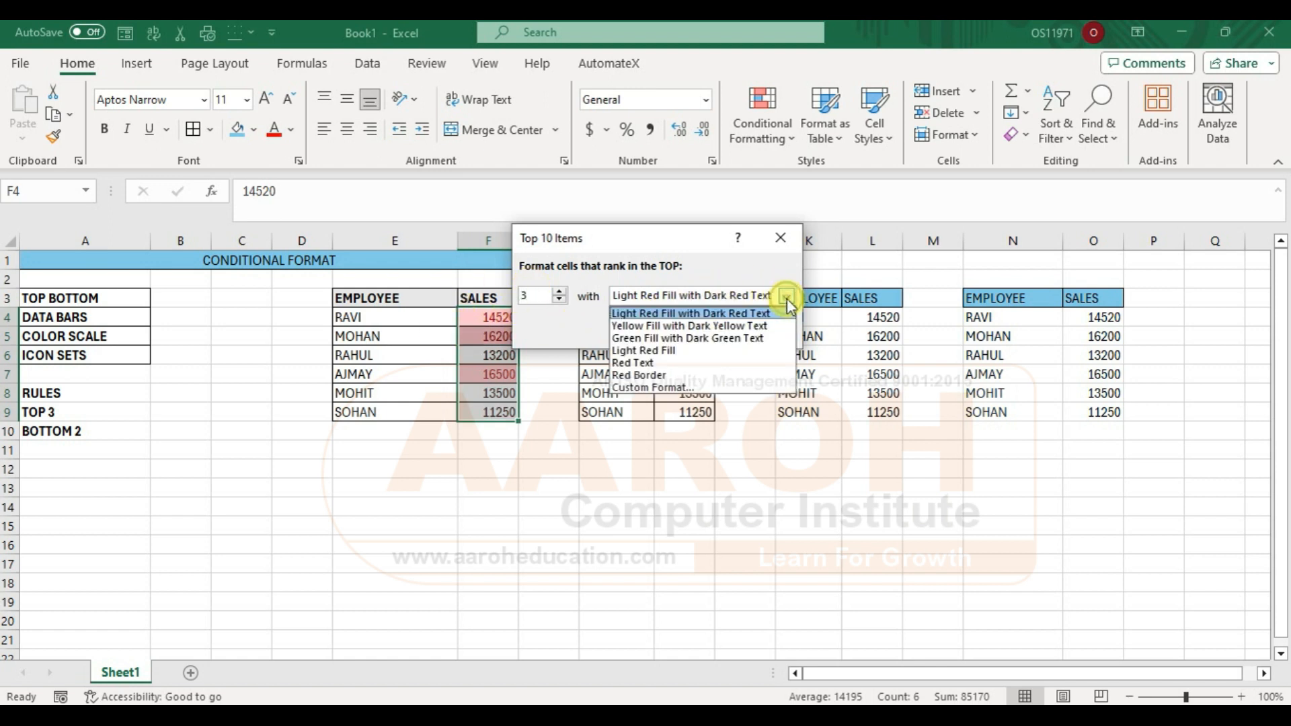
pyautogui.click(630, 340)
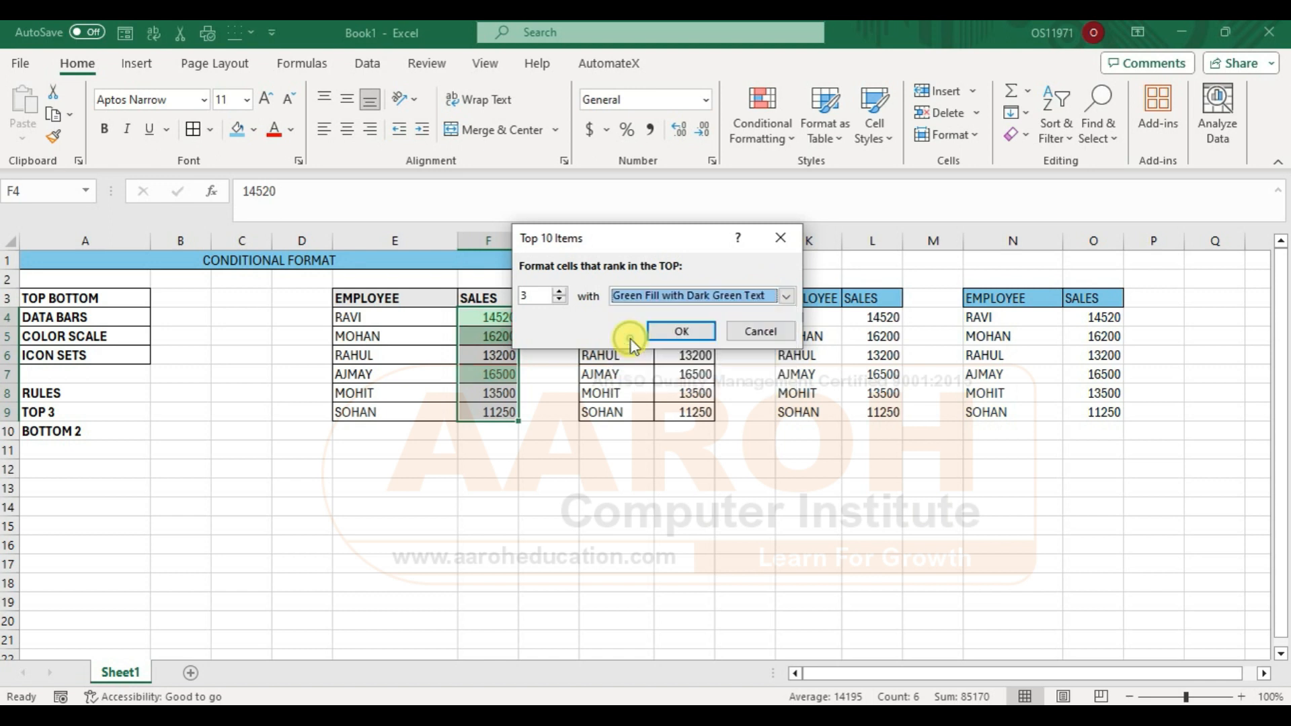
pyautogui.click(670, 330)
pyautogui.click(575, 564)
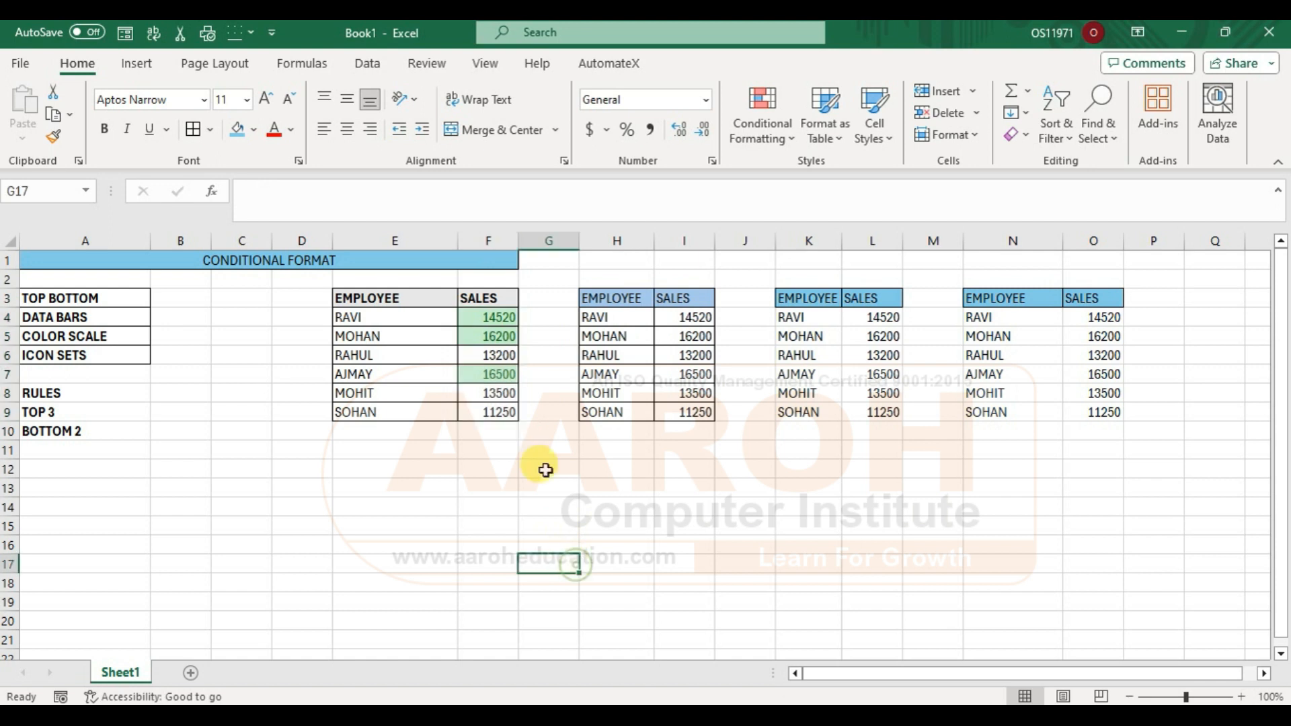
# Step: Add a conditional formatting rule to F4:F9 that marks the bottom 2 sales values with Light Red Fill with Dark Red Text
pyautogui.moveTo(496, 309); pyautogui.dragTo(496, 402)
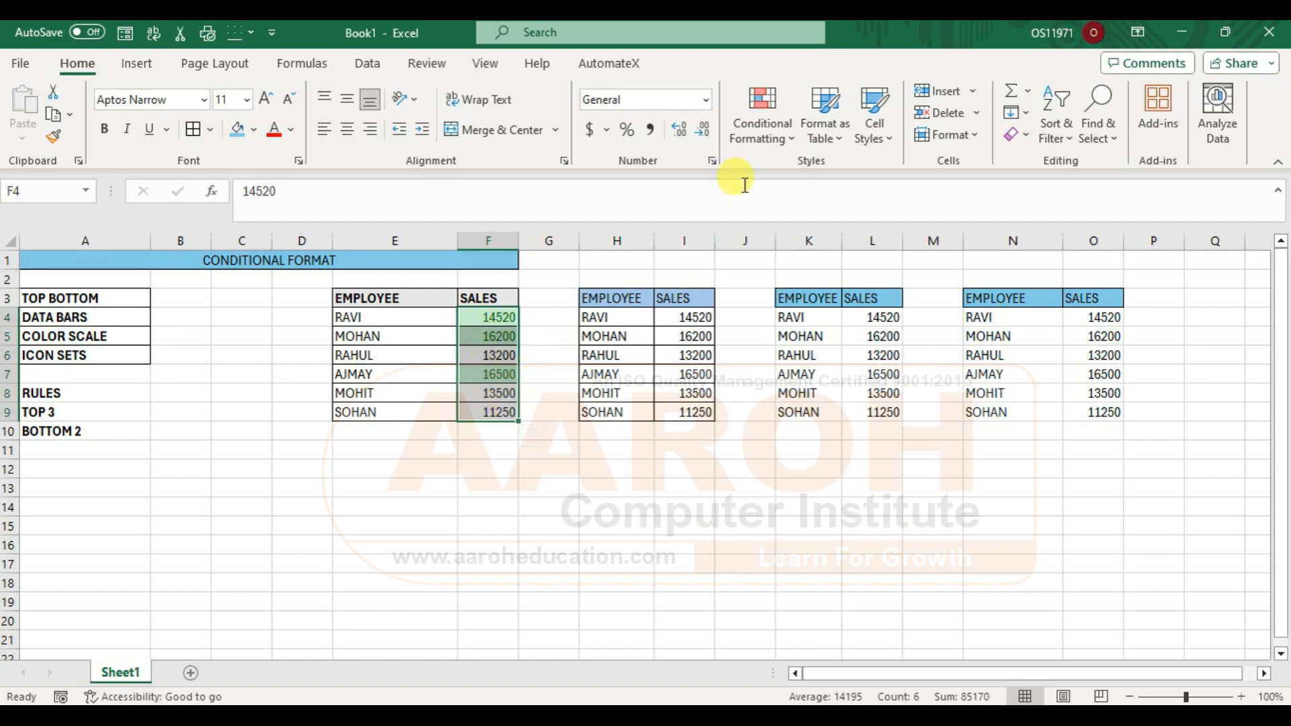
pyautogui.click(778, 138)
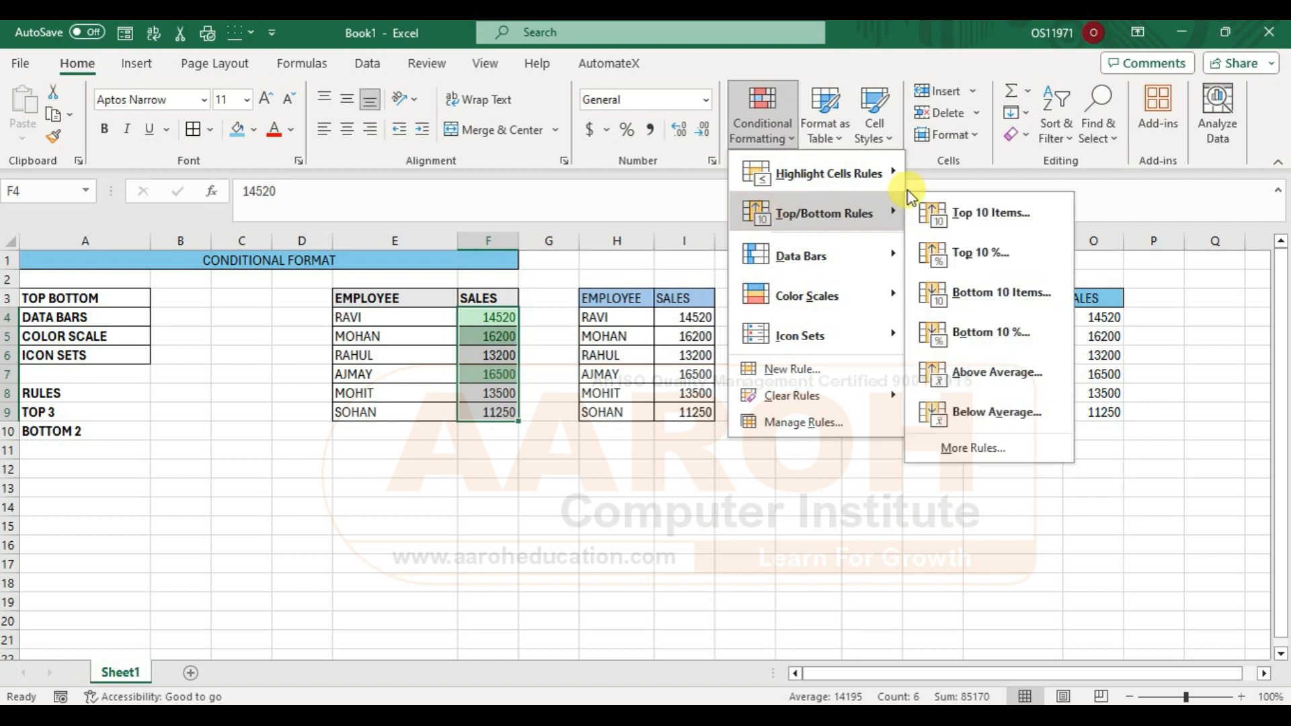
pyautogui.click(966, 293)
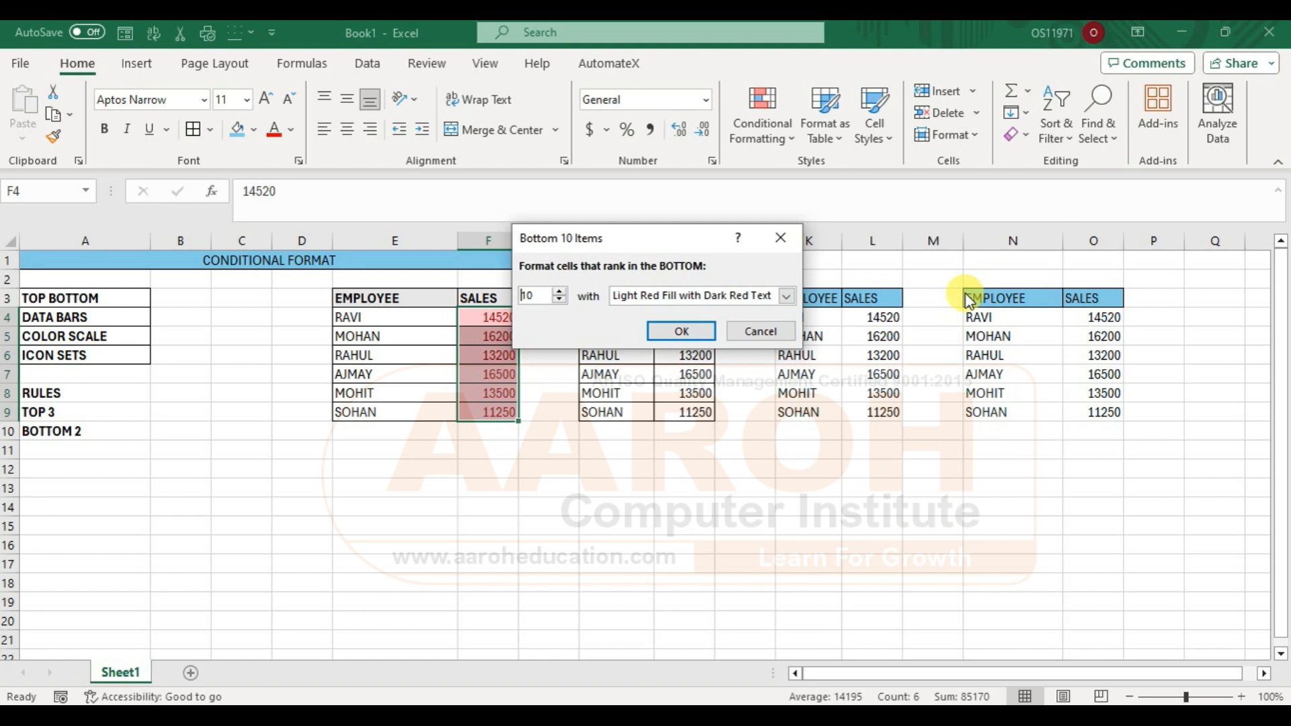
pyautogui.click(540, 296)
pyautogui.press('BackSpace')
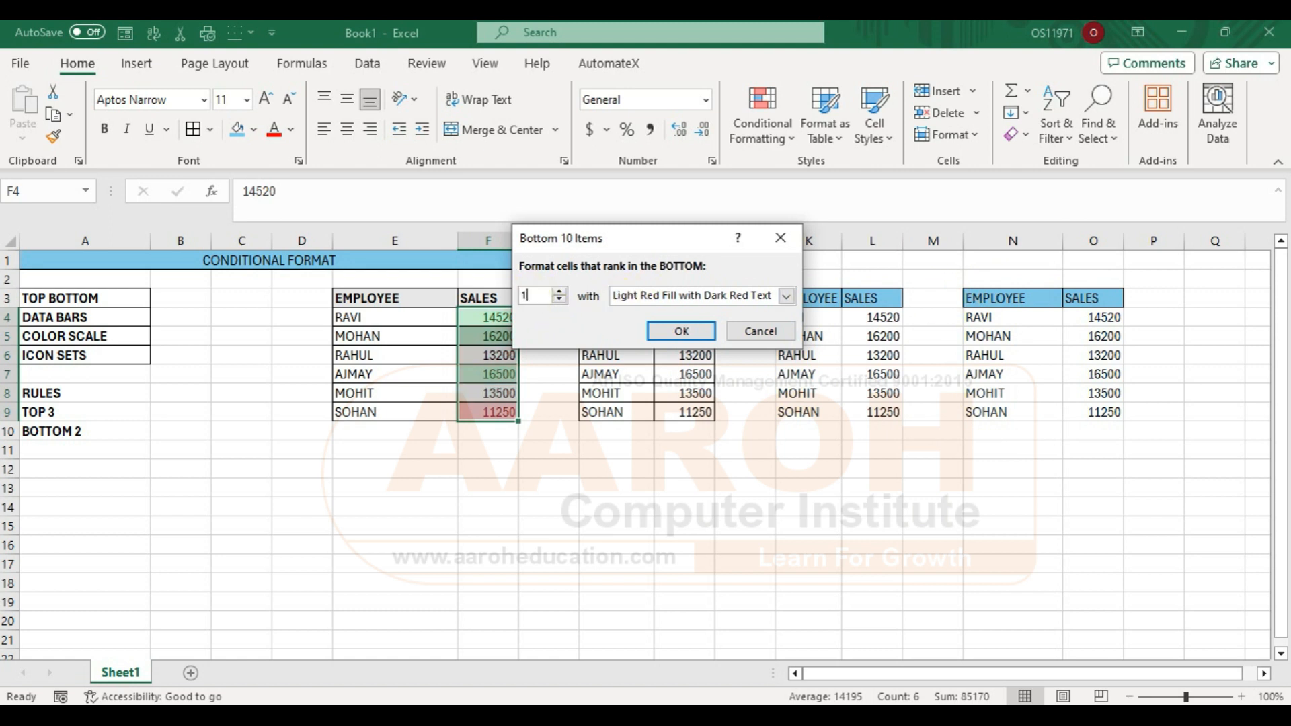
pyautogui.write('2')
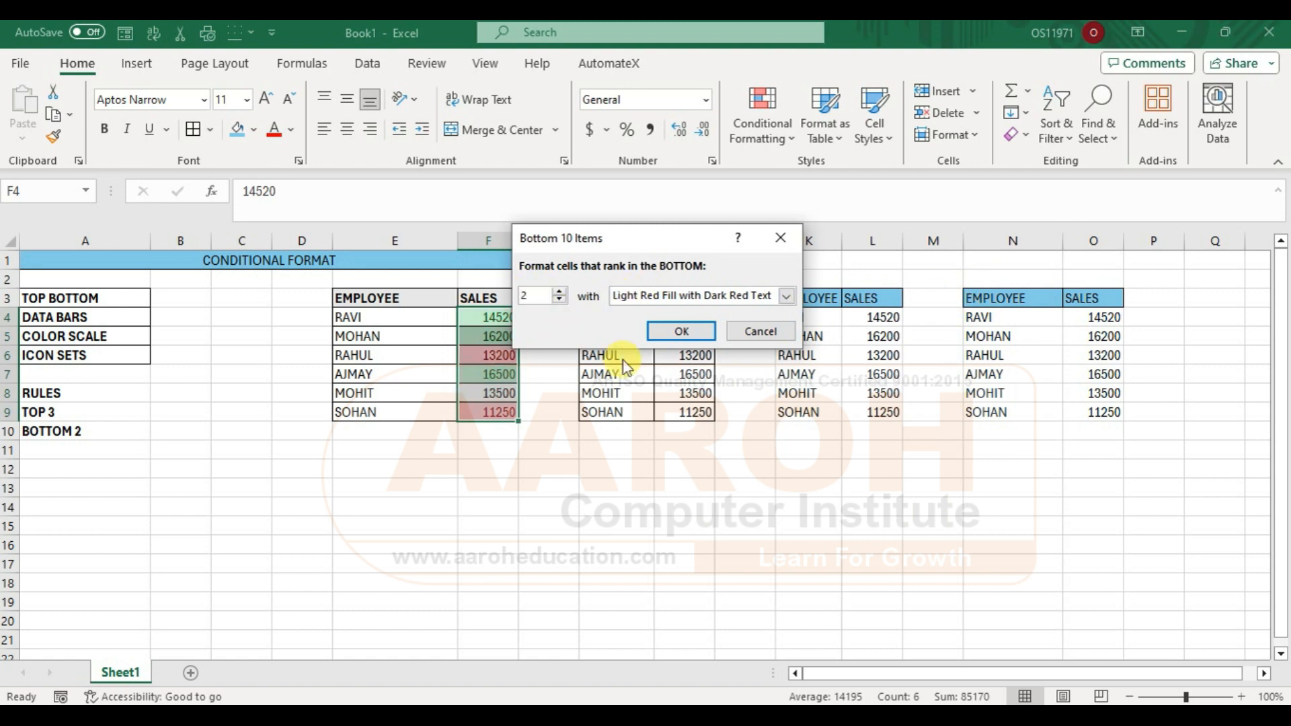
pyautogui.click(786, 297)
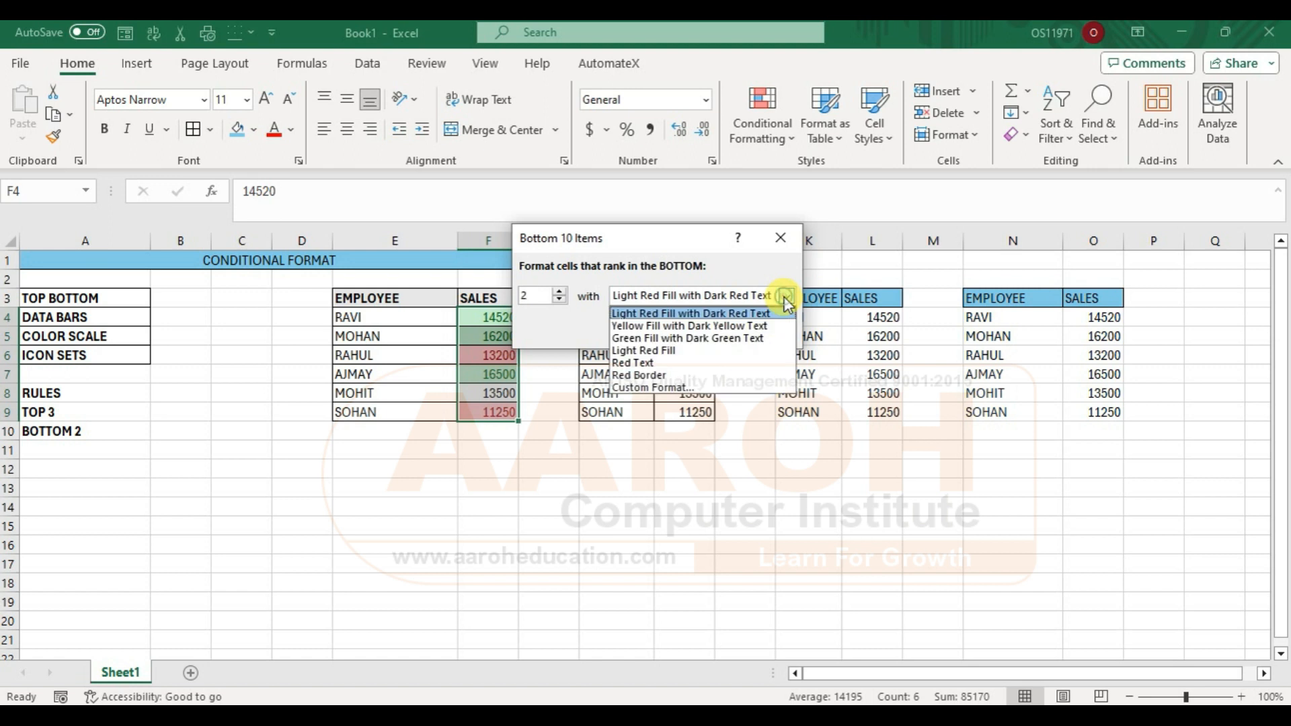
pyautogui.click(718, 311)
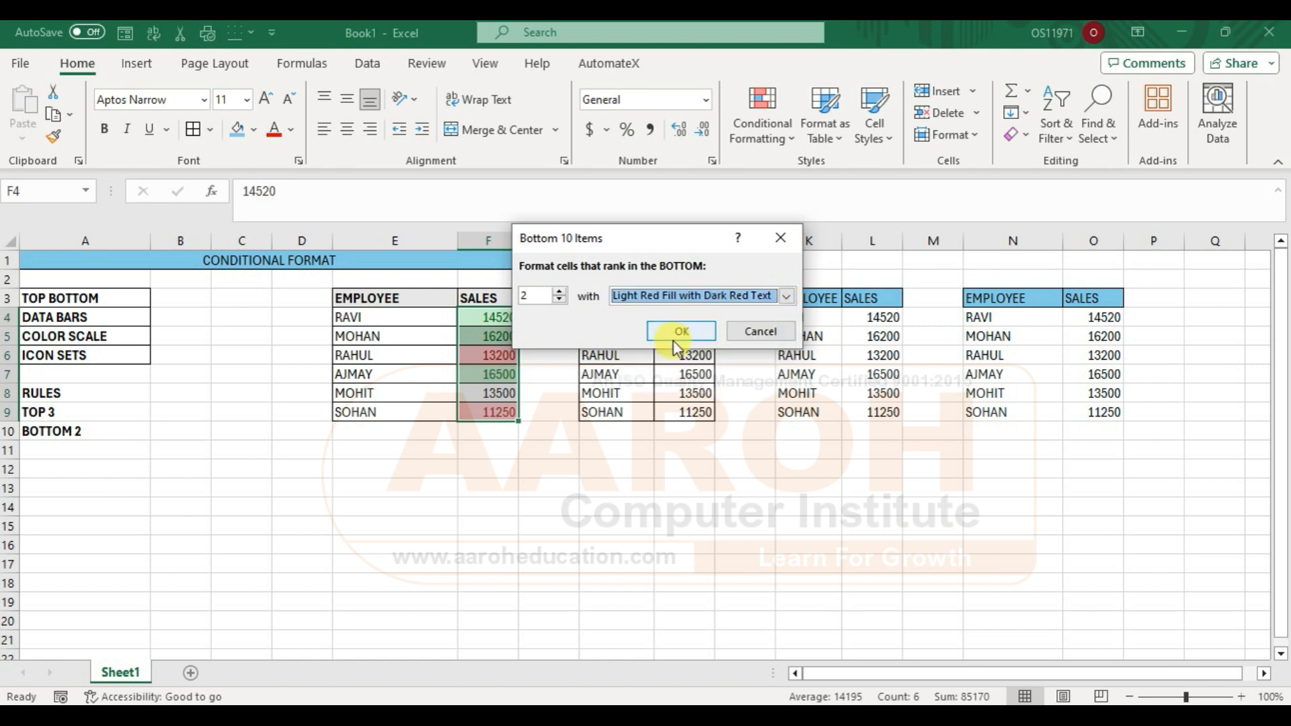
pyautogui.click(675, 339)
pyautogui.click(479, 511)
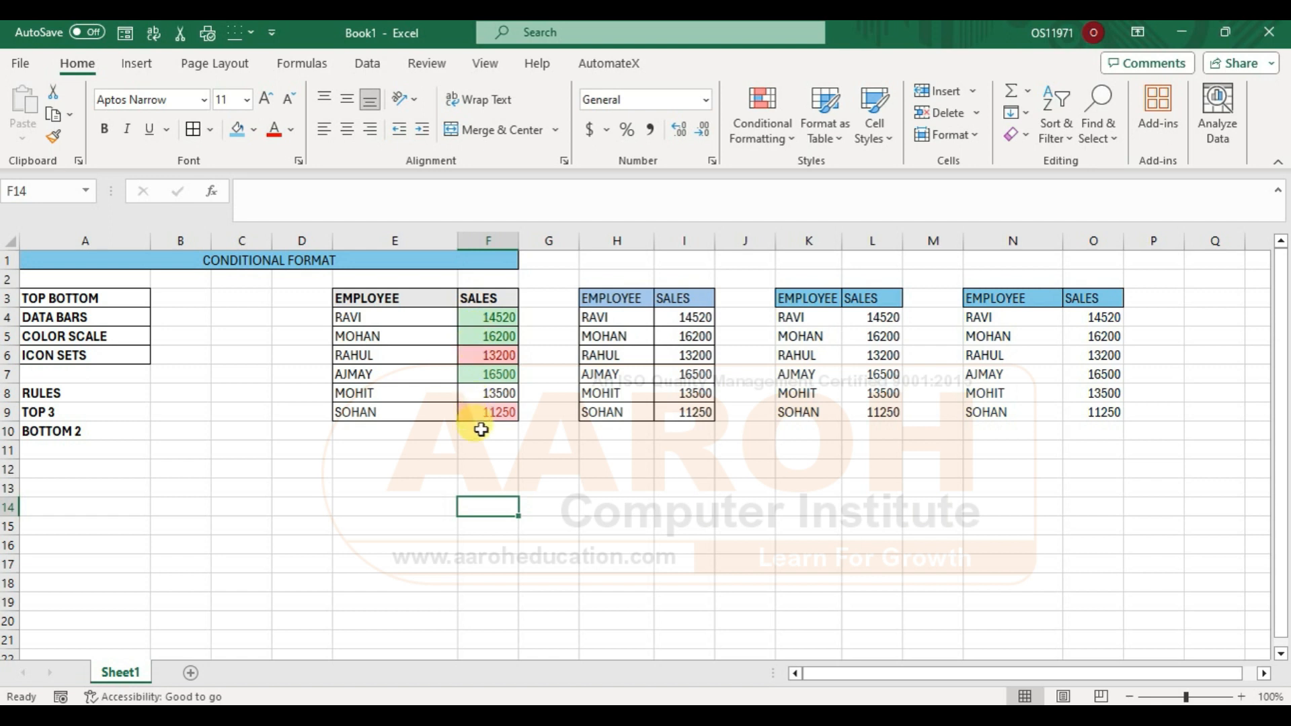
# Step: Change the sales values in the first table to 17500 in F6 and 6500 in F4
pyautogui.click(495, 357)
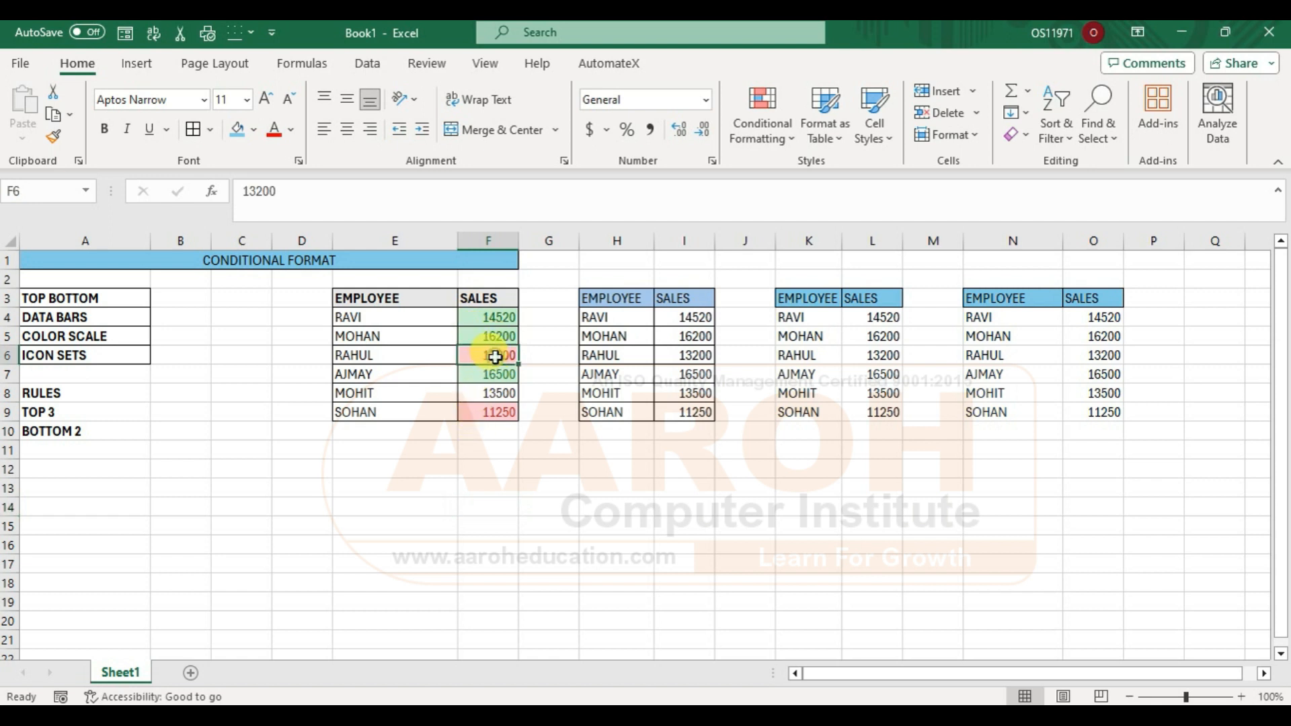
pyautogui.write('17500')
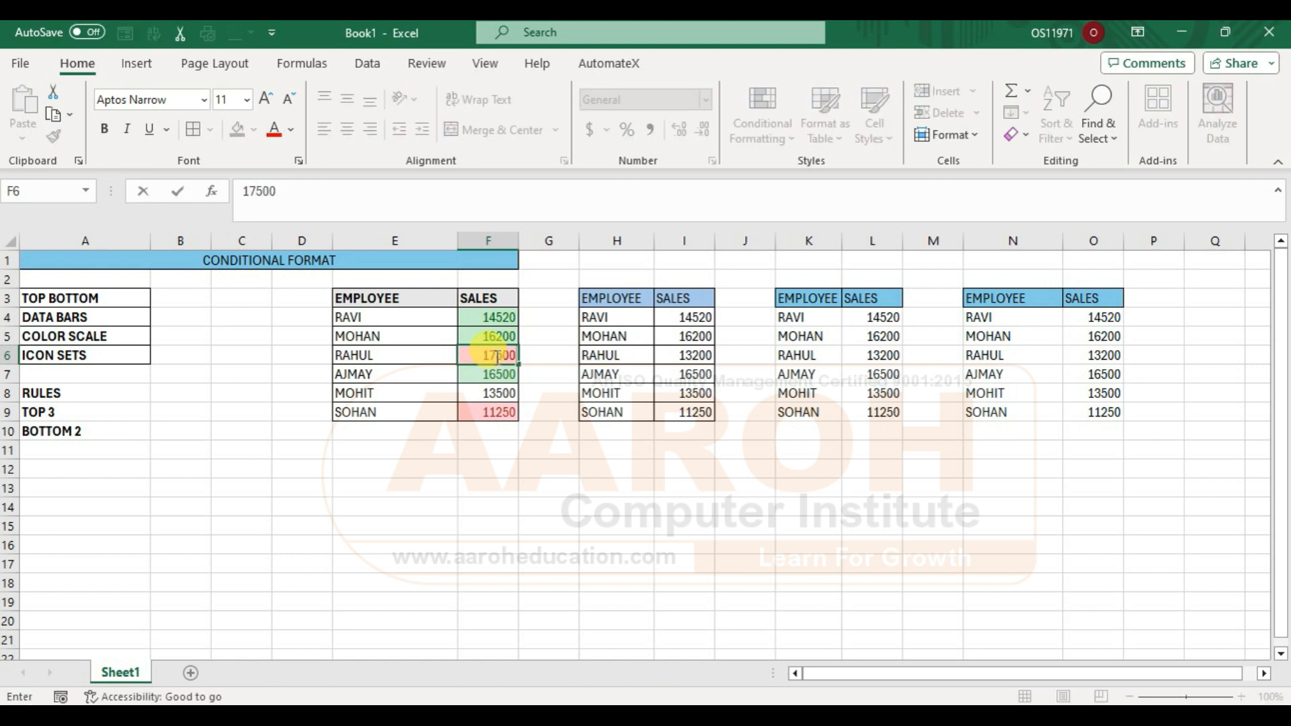
pyautogui.press('Return')
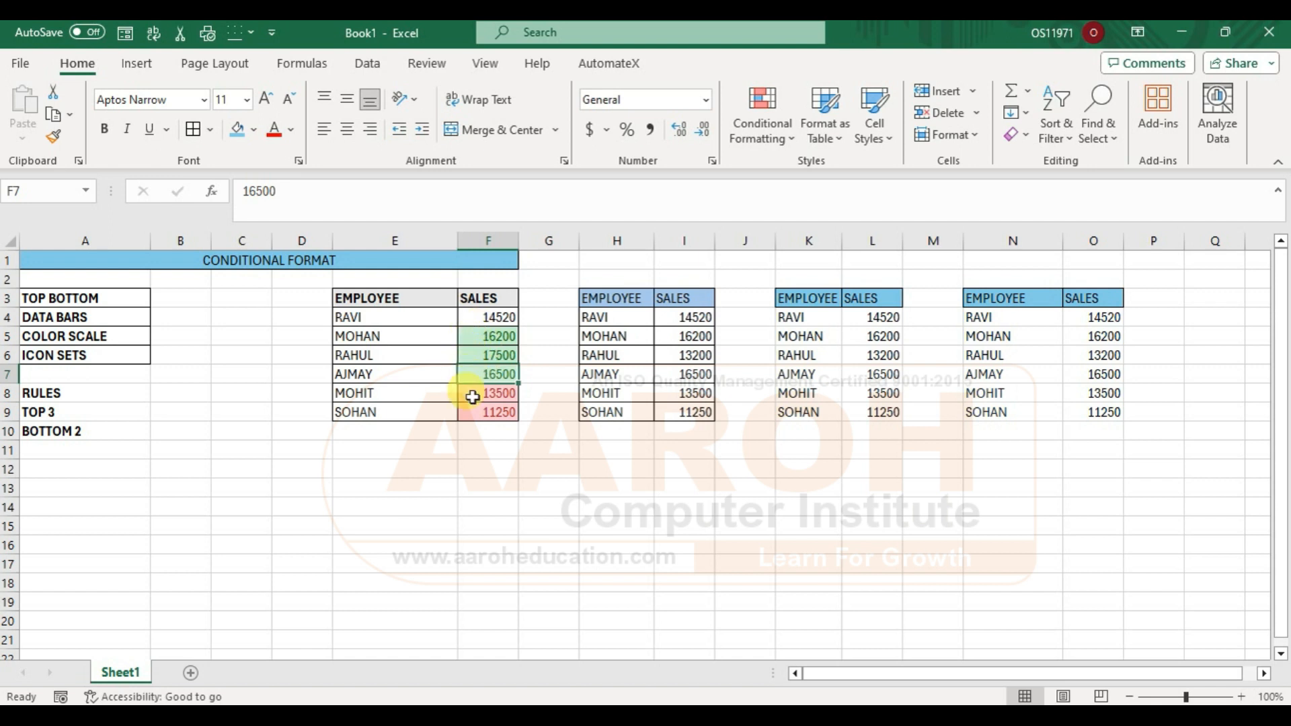
pyautogui.click(481, 312)
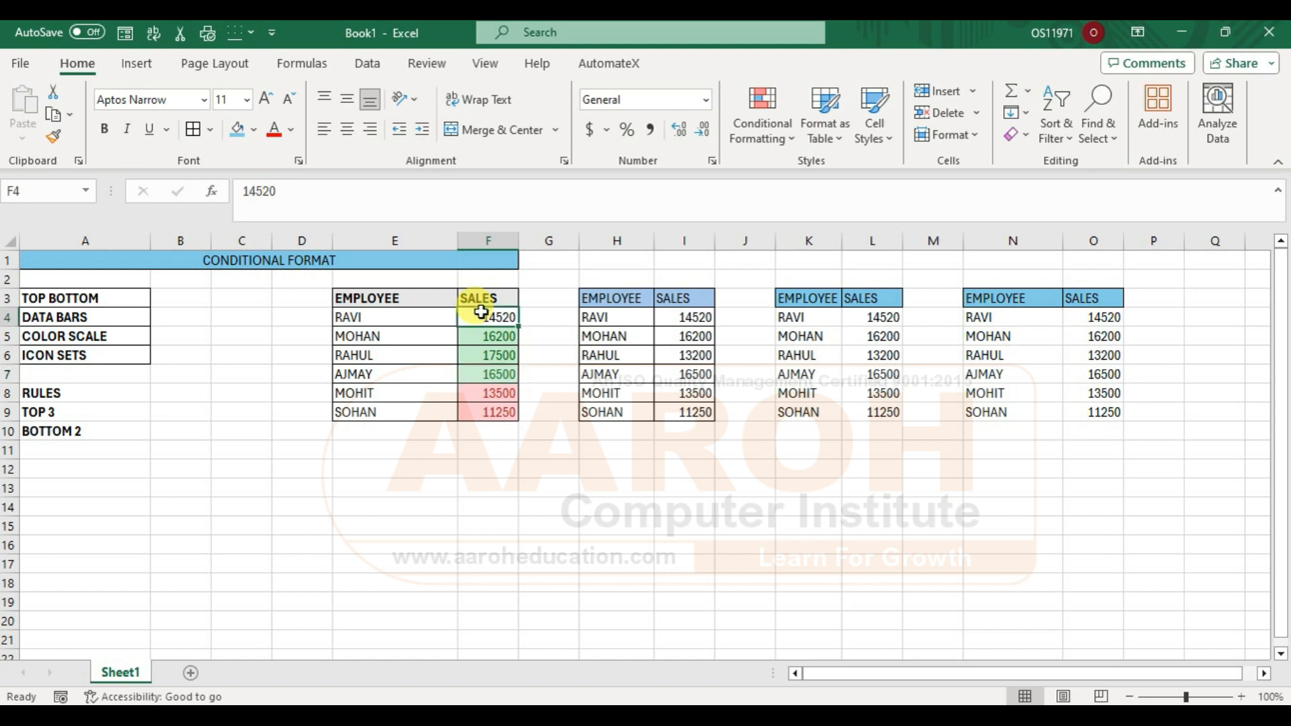
pyautogui.write('6500')
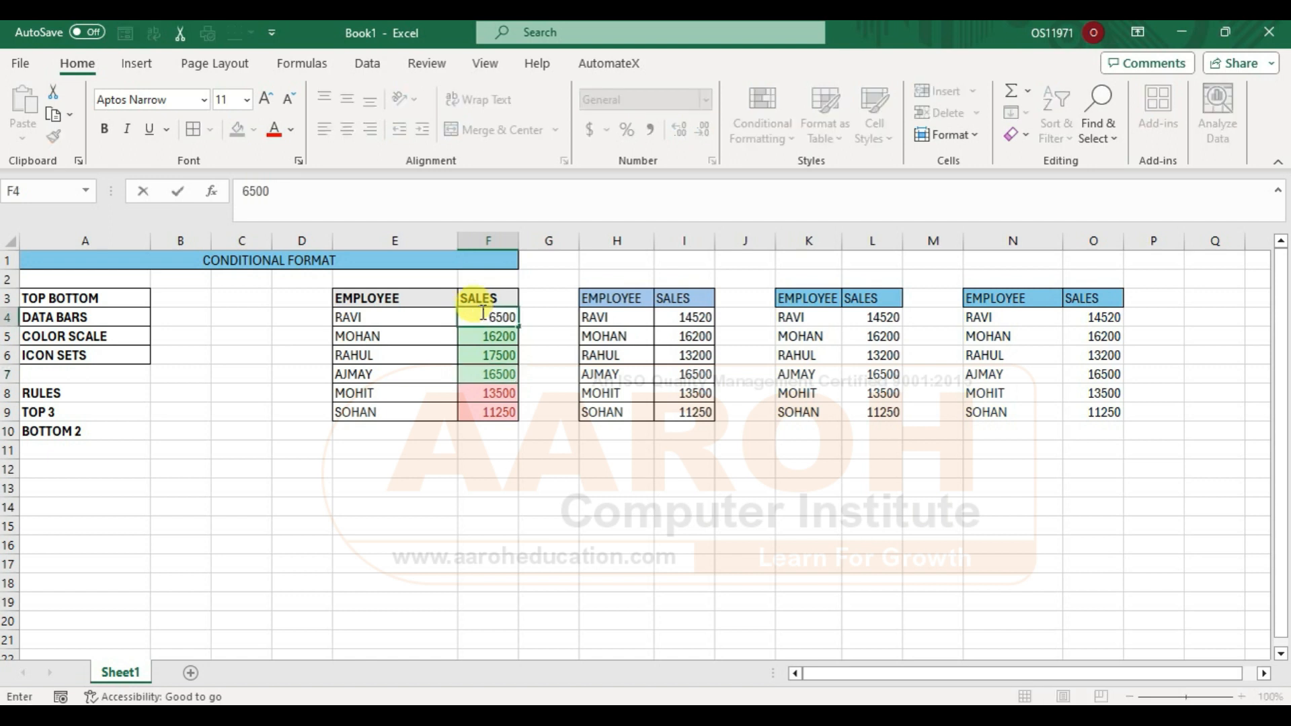
pyautogui.press('Return')
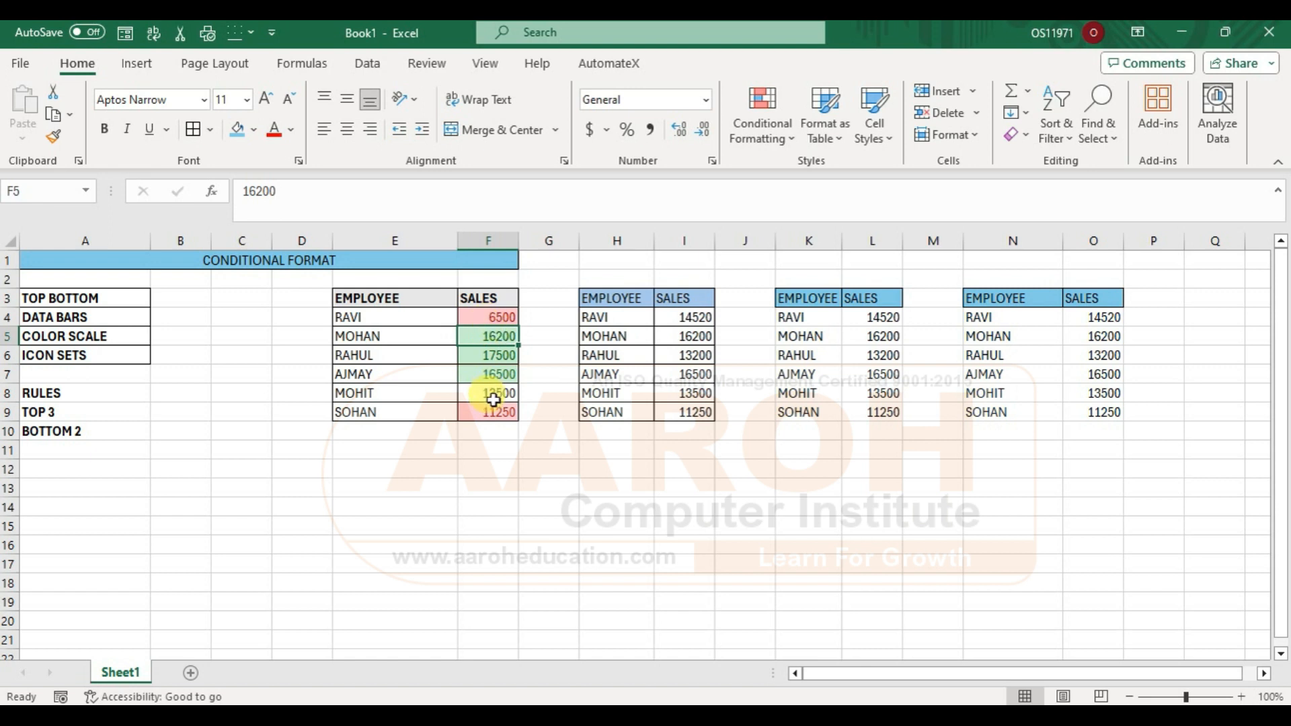
# Step: Add a Below Average conditional formatting rule to F4:F9 with a custom yellow fill
pyautogui.moveTo(479, 315); pyautogui.dragTo(481, 418)
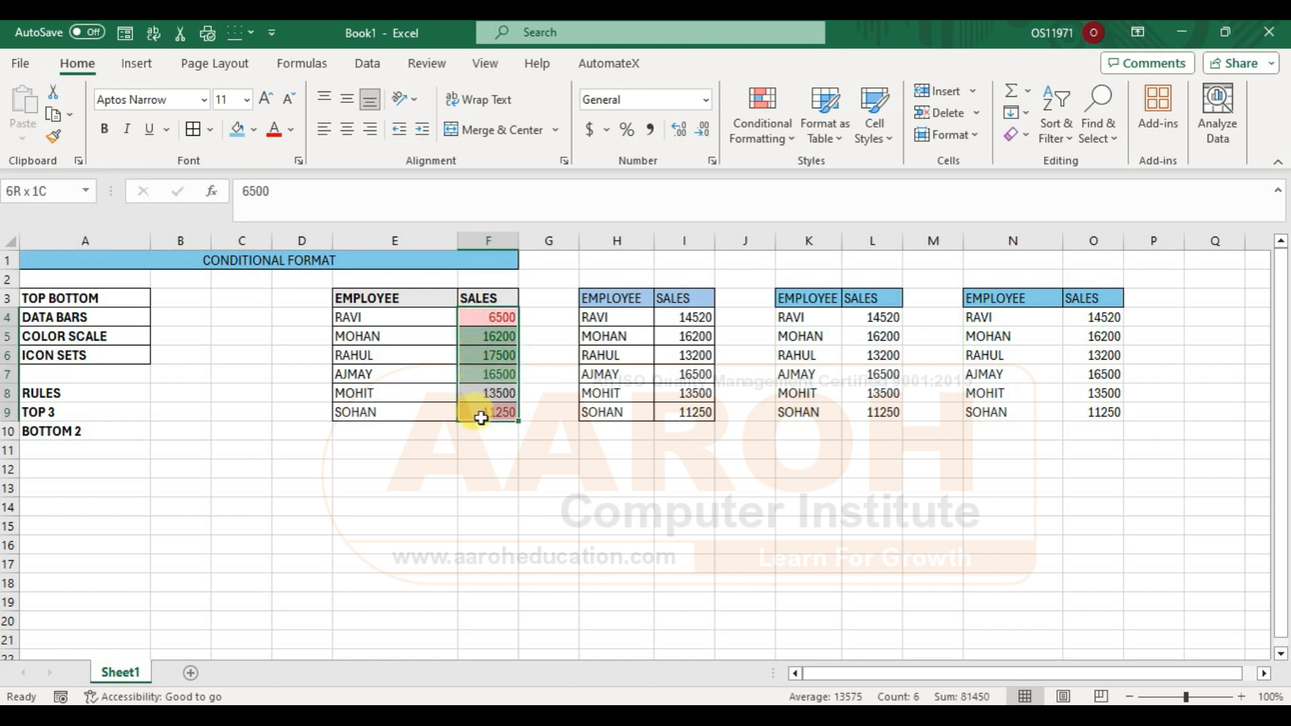
pyautogui.click(756, 139)
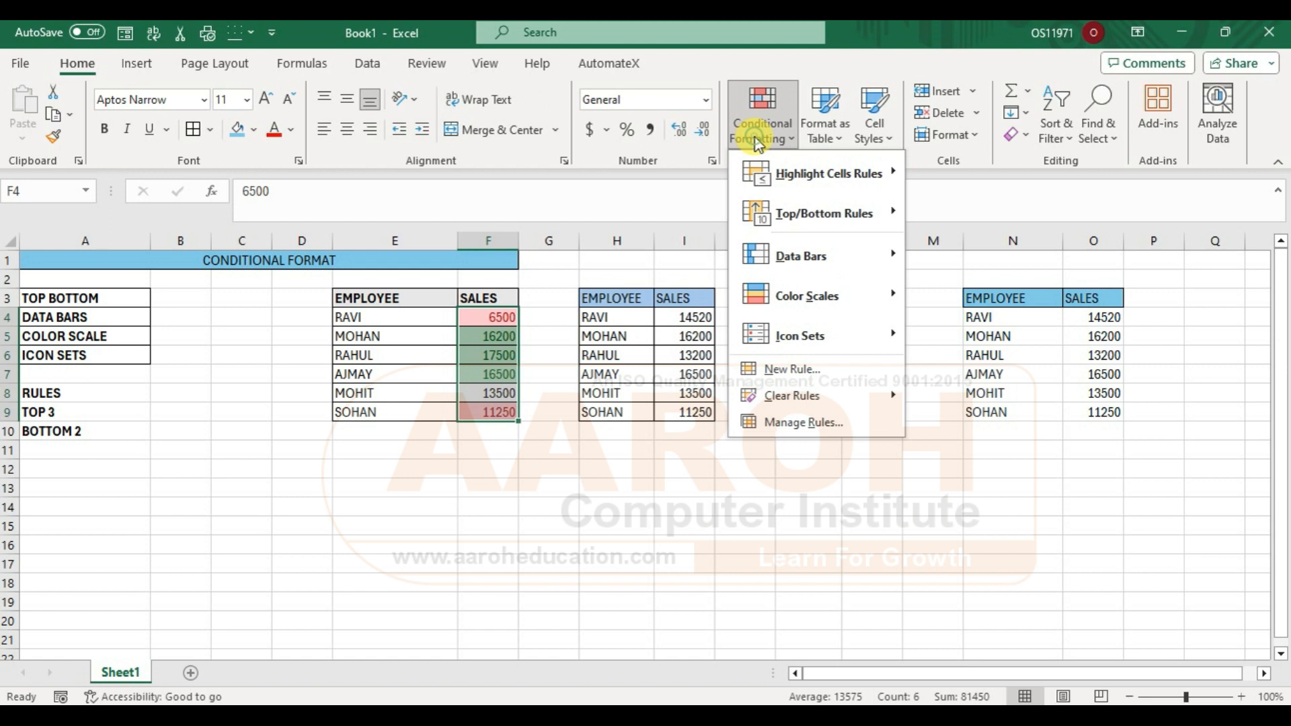
pyautogui.moveTo(804, 215)
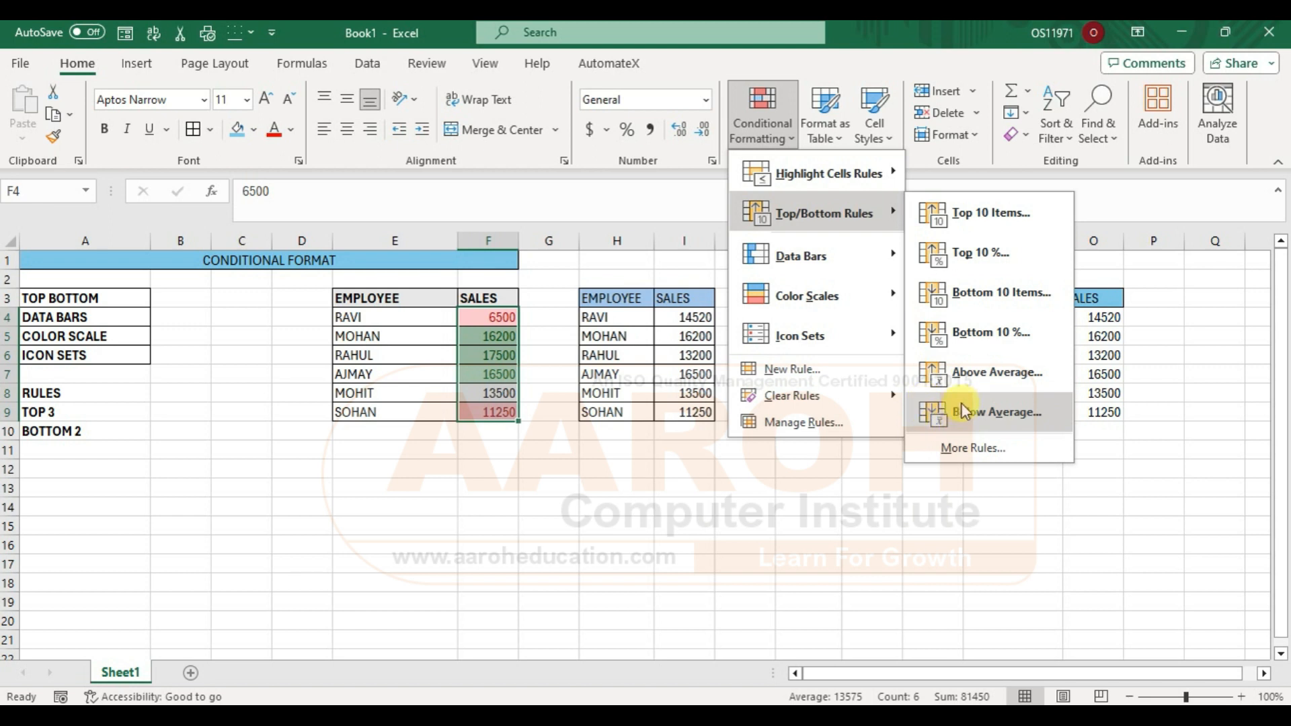
pyautogui.click(998, 412)
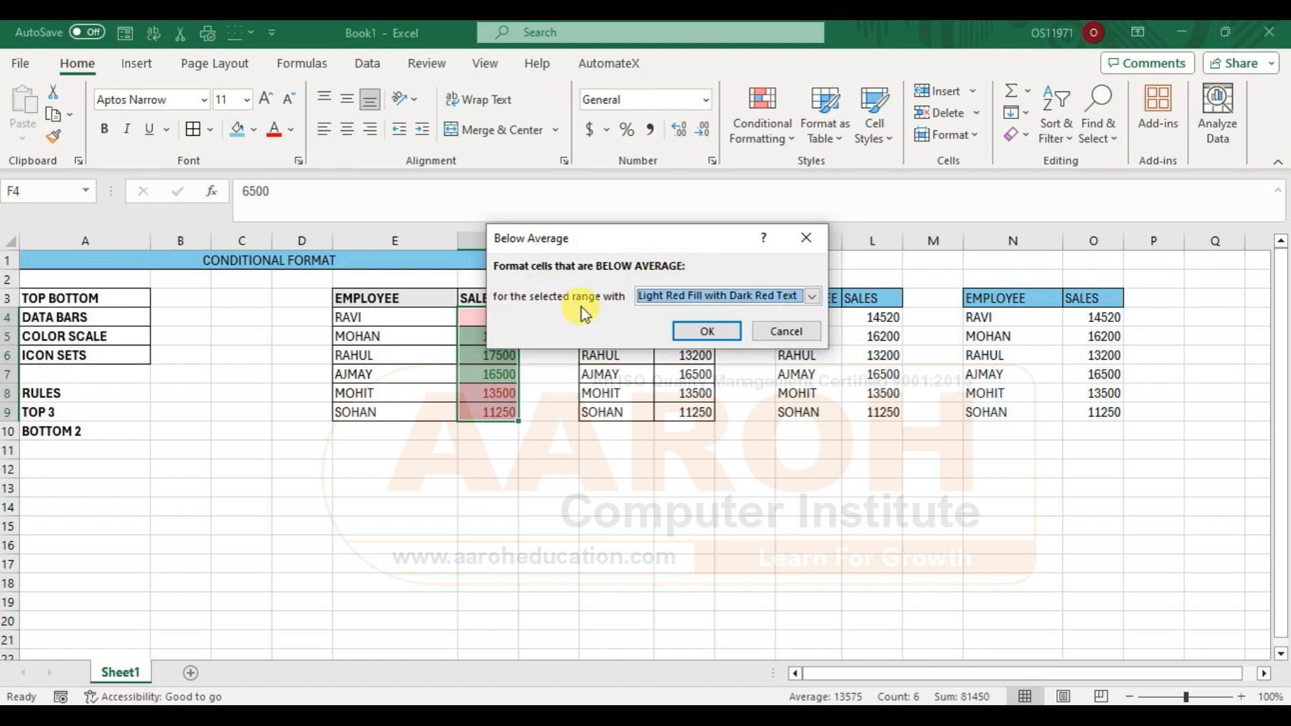
pyautogui.click(685, 301)
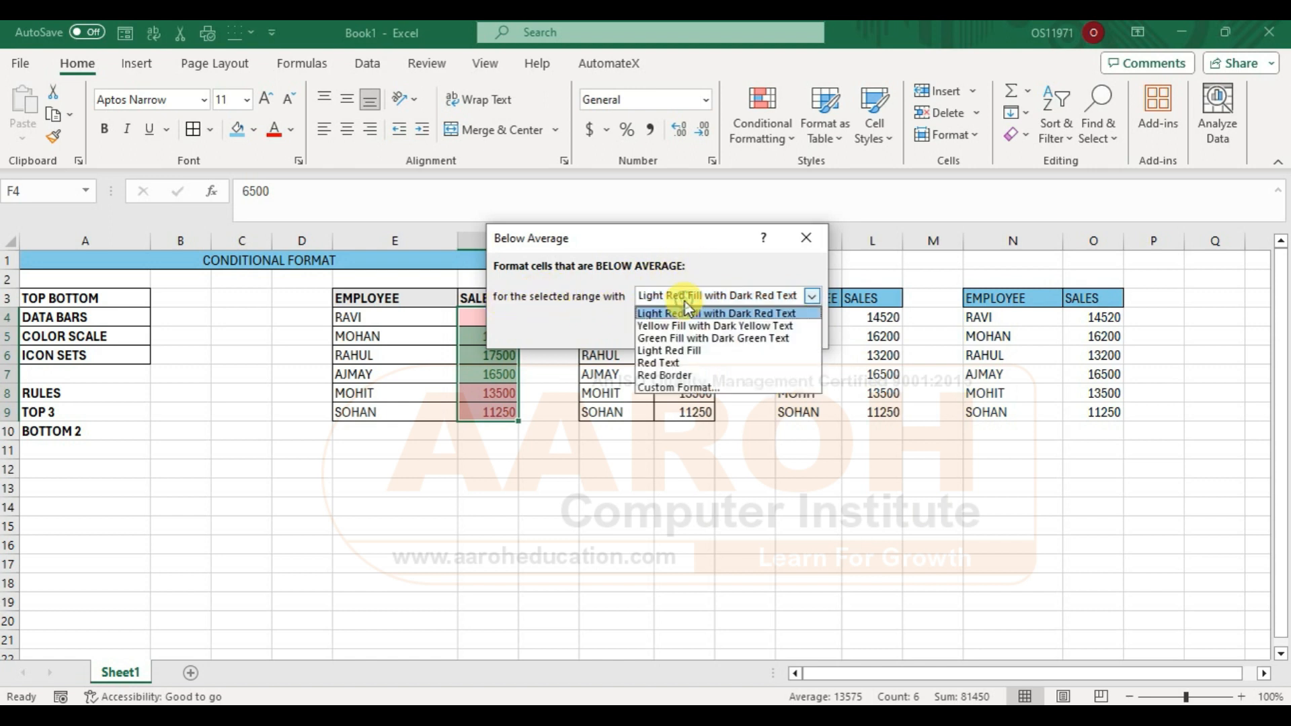
pyautogui.click(680, 390)
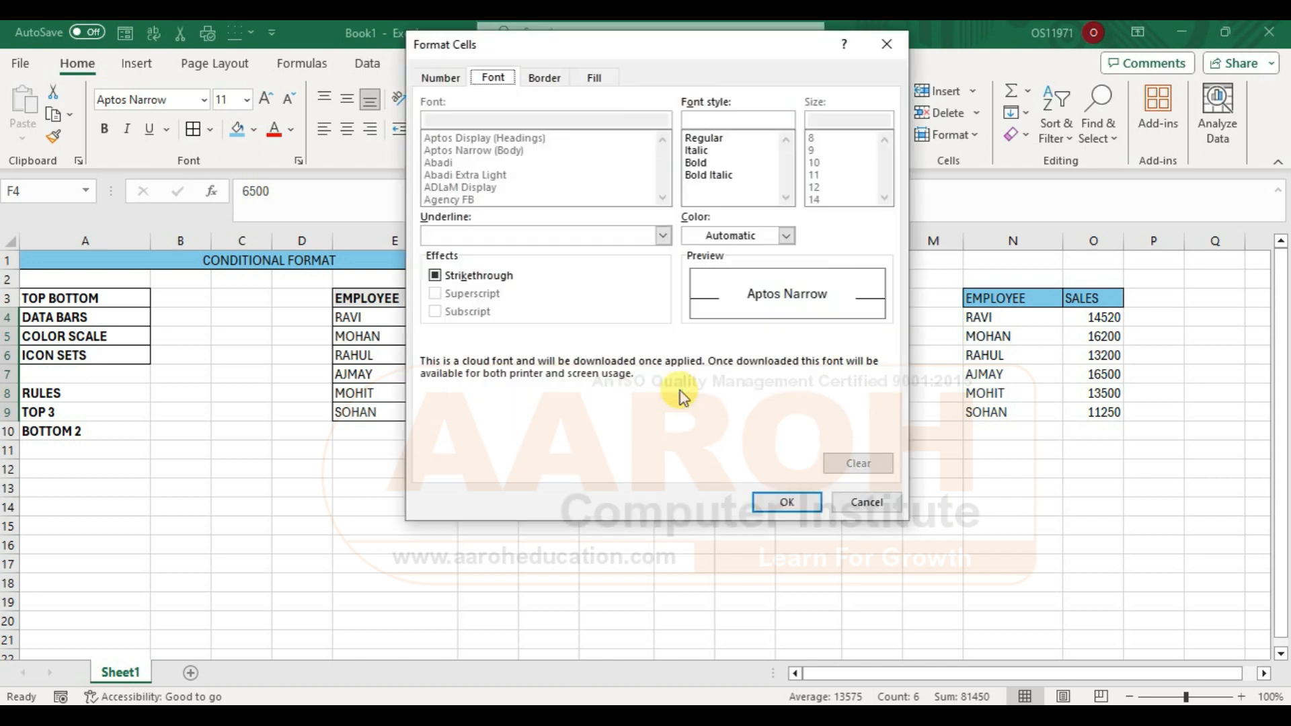
pyautogui.click(592, 74)
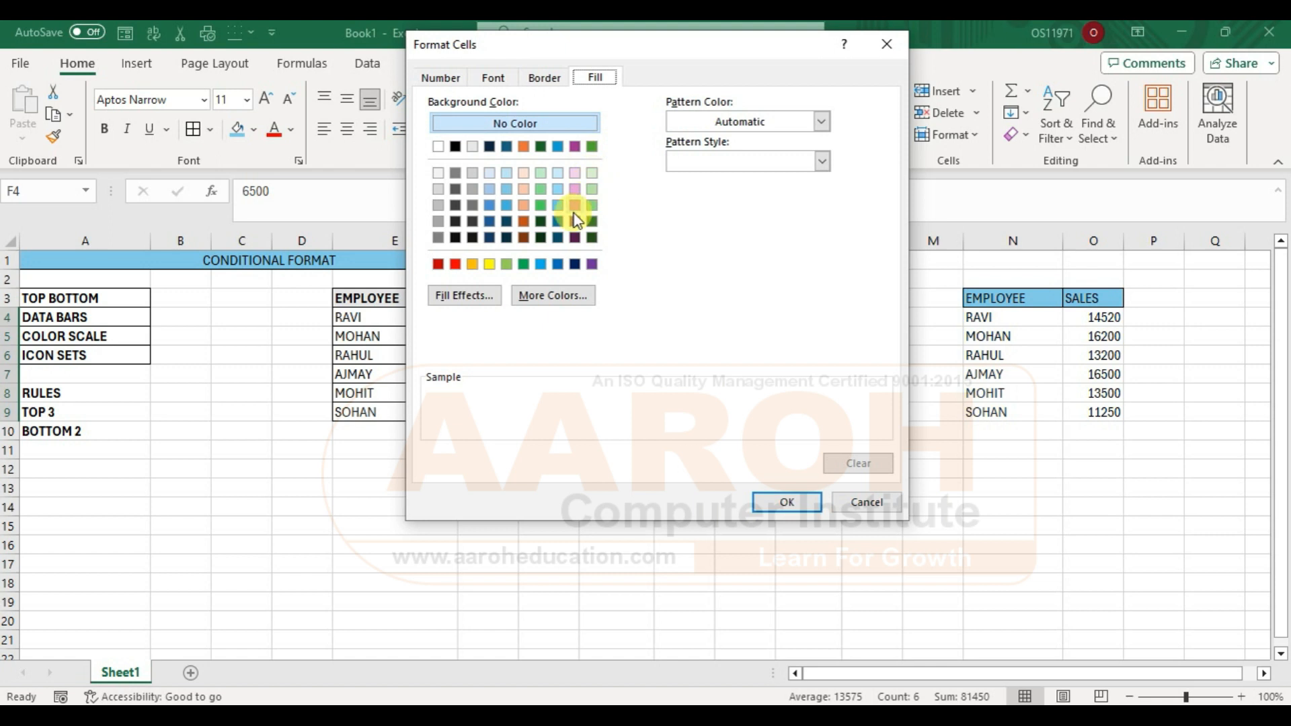
pyautogui.click(491, 264)
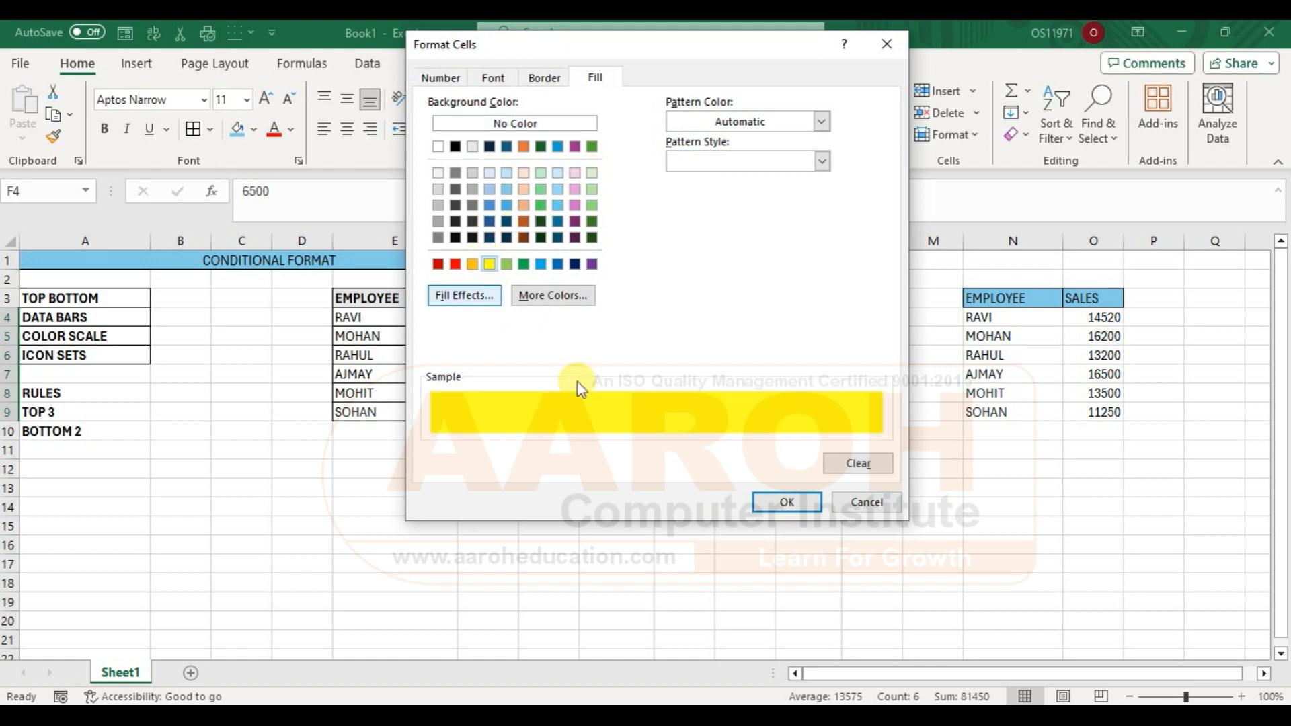
pyautogui.click(778, 499)
pyautogui.click(707, 331)
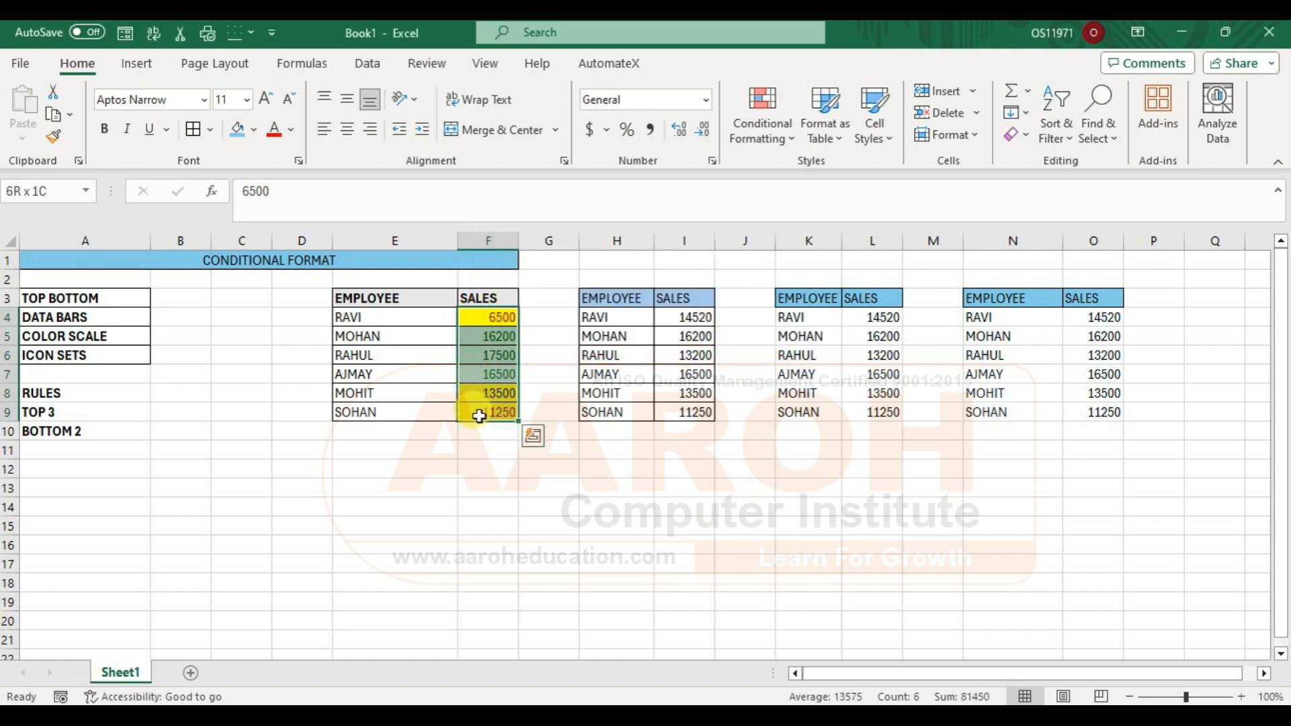
pyautogui.click(487, 504)
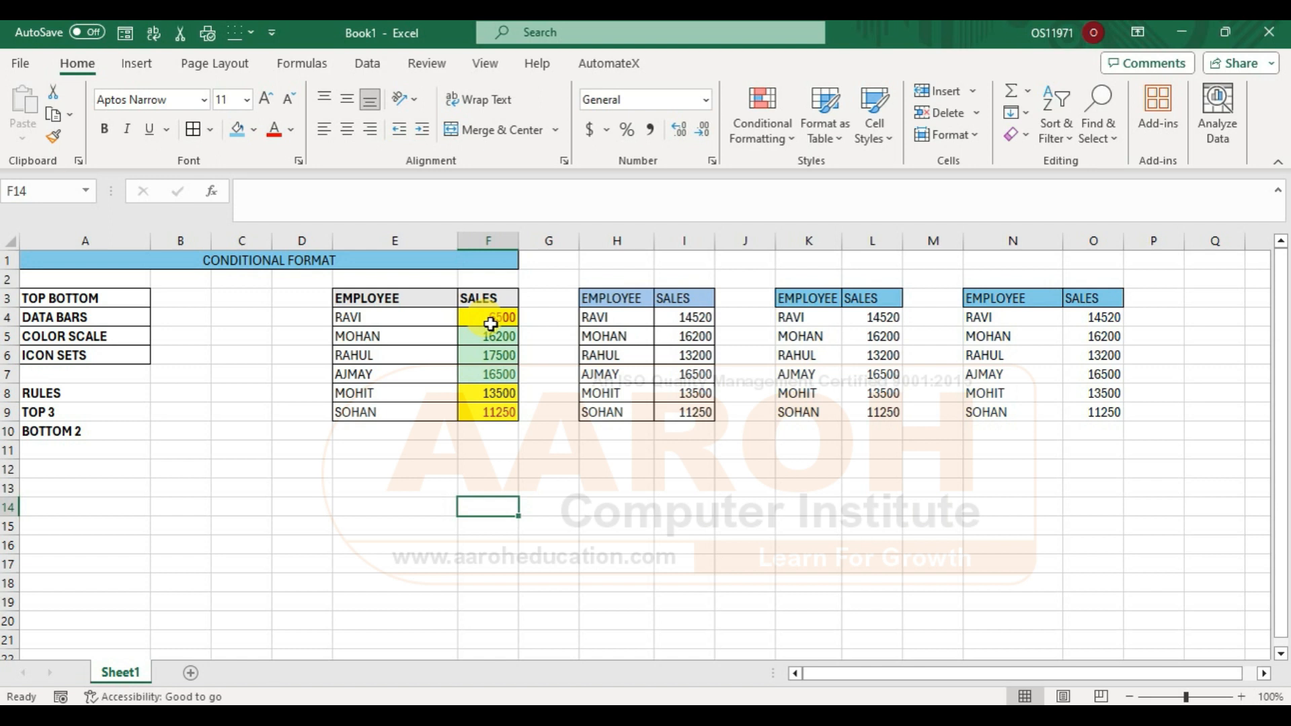
# Step: Reorder the conditional formatting rules on F4:F9 so that Bottom 2 takes precedence over Below Average, and apply the new order
pyautogui.moveTo(490, 324); pyautogui.dragTo(486, 420)
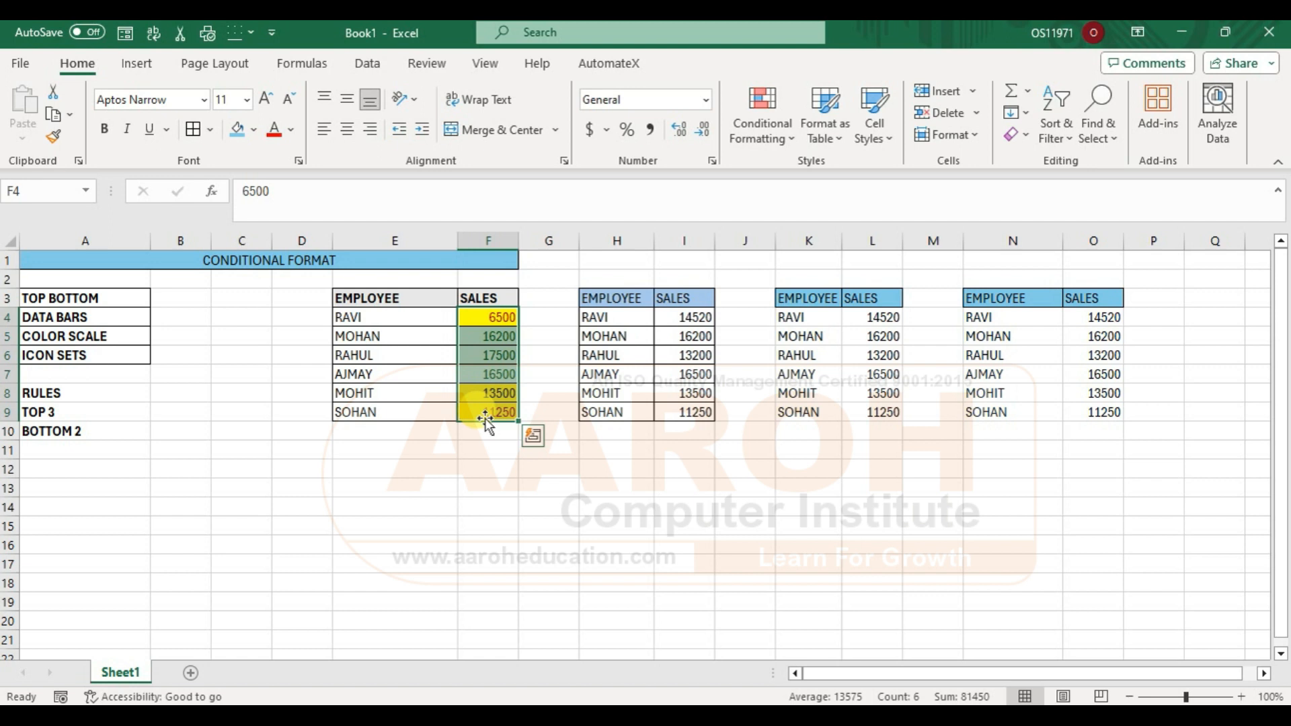
pyautogui.click(788, 150)
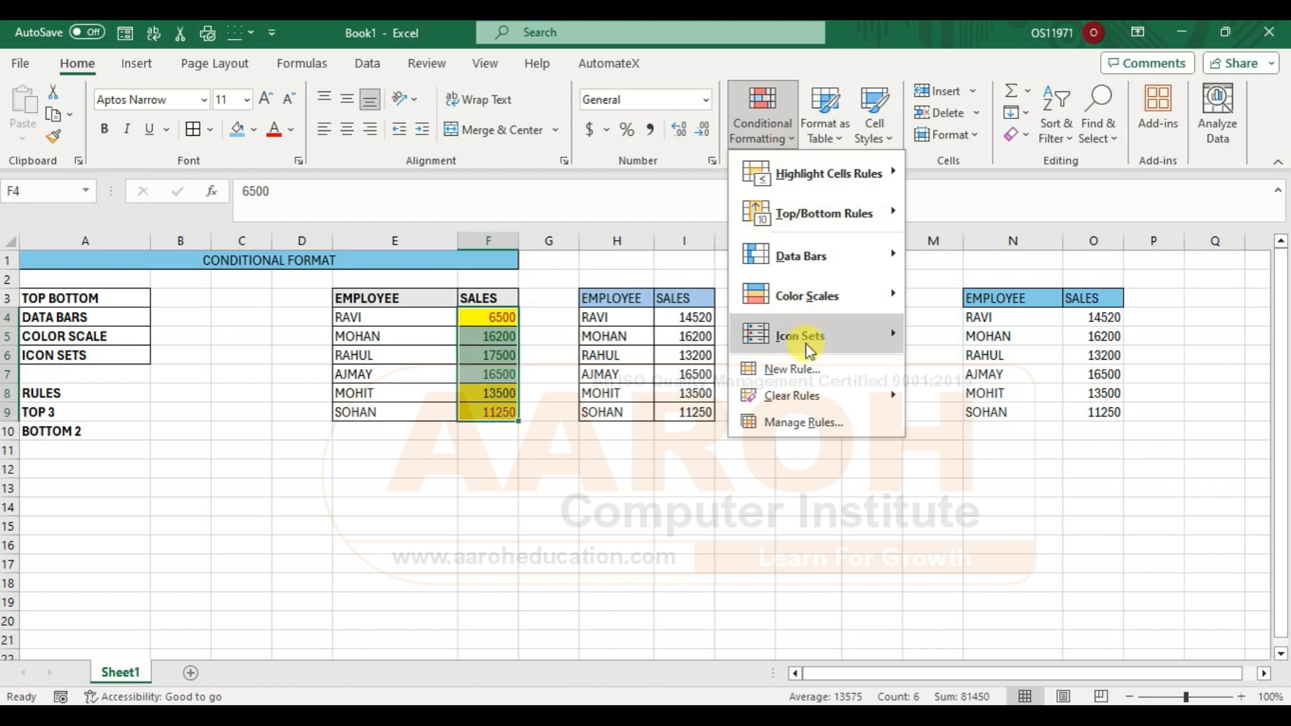
pyautogui.moveTo(832, 400)
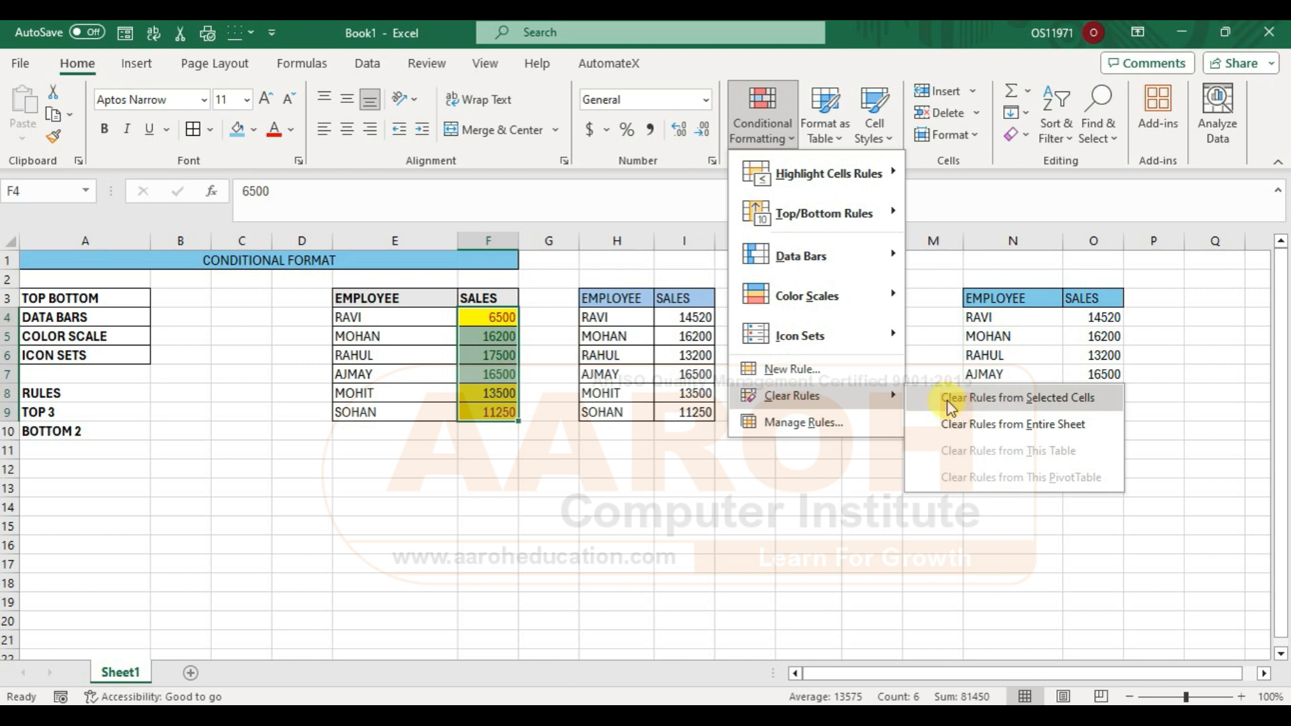
pyautogui.click(783, 429)
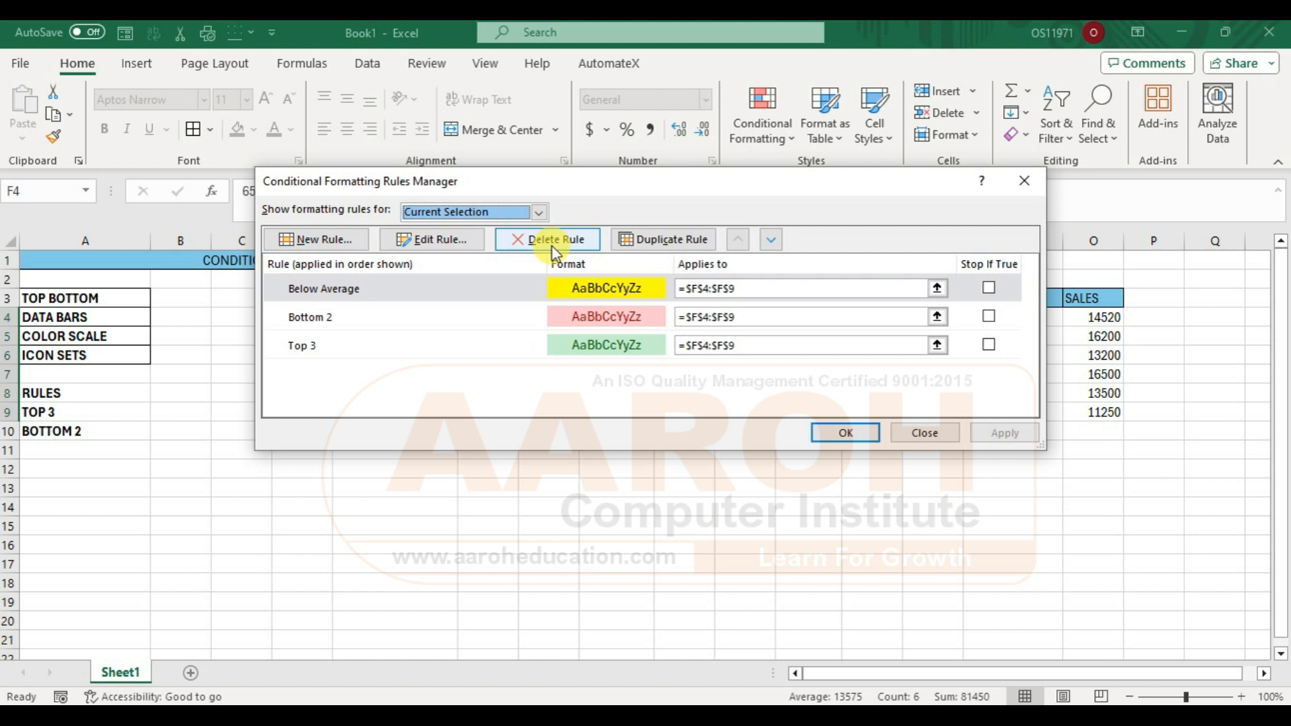
pyautogui.click(502, 316)
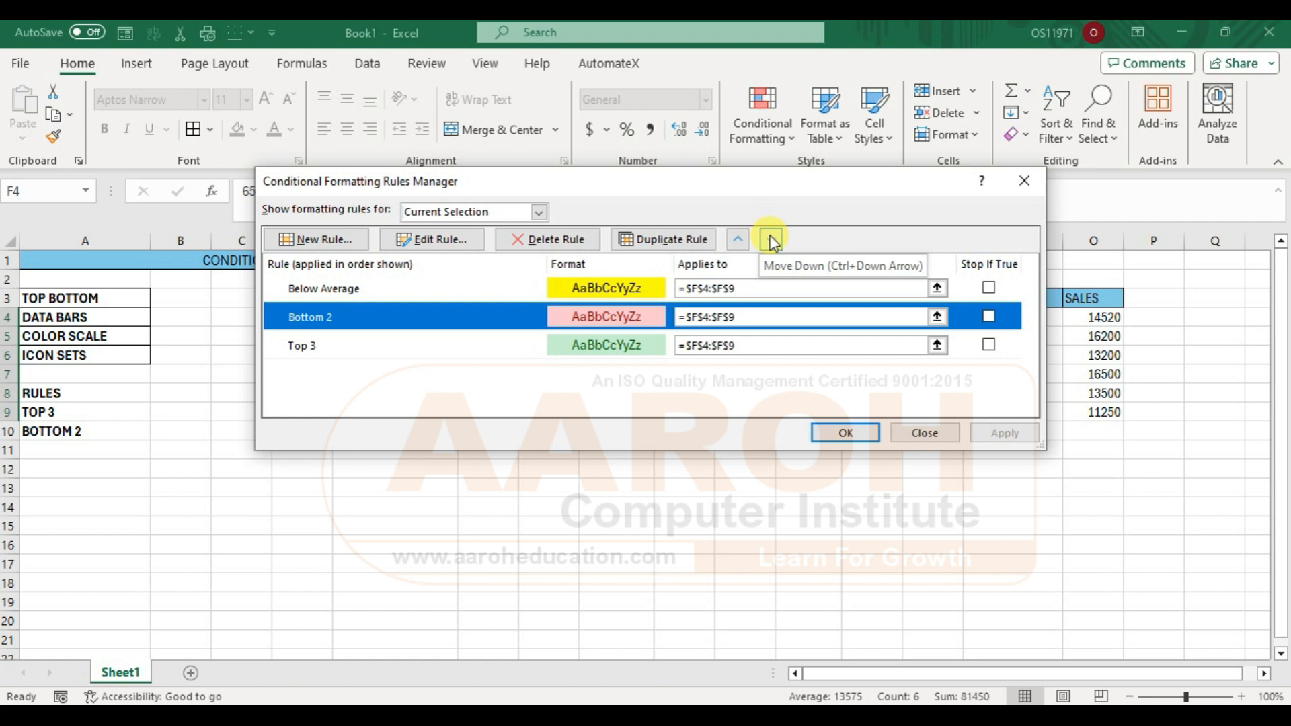
pyautogui.click(735, 245)
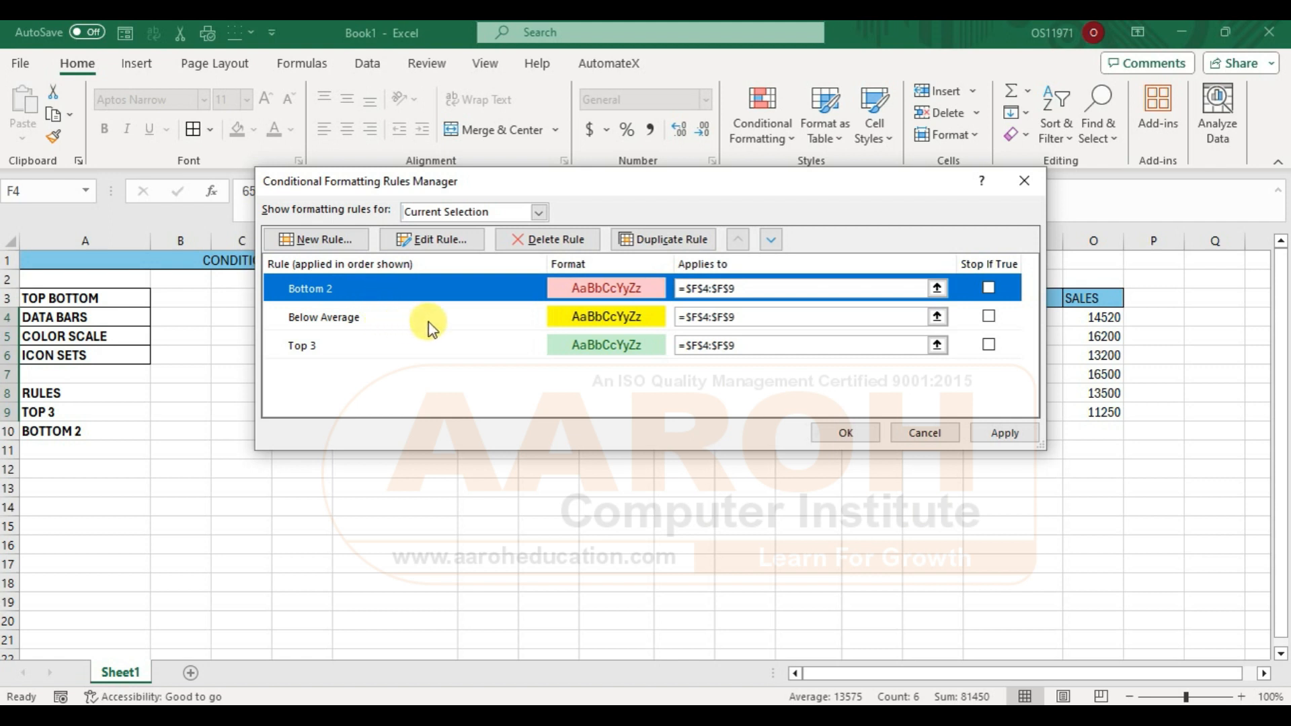
pyautogui.click(998, 436)
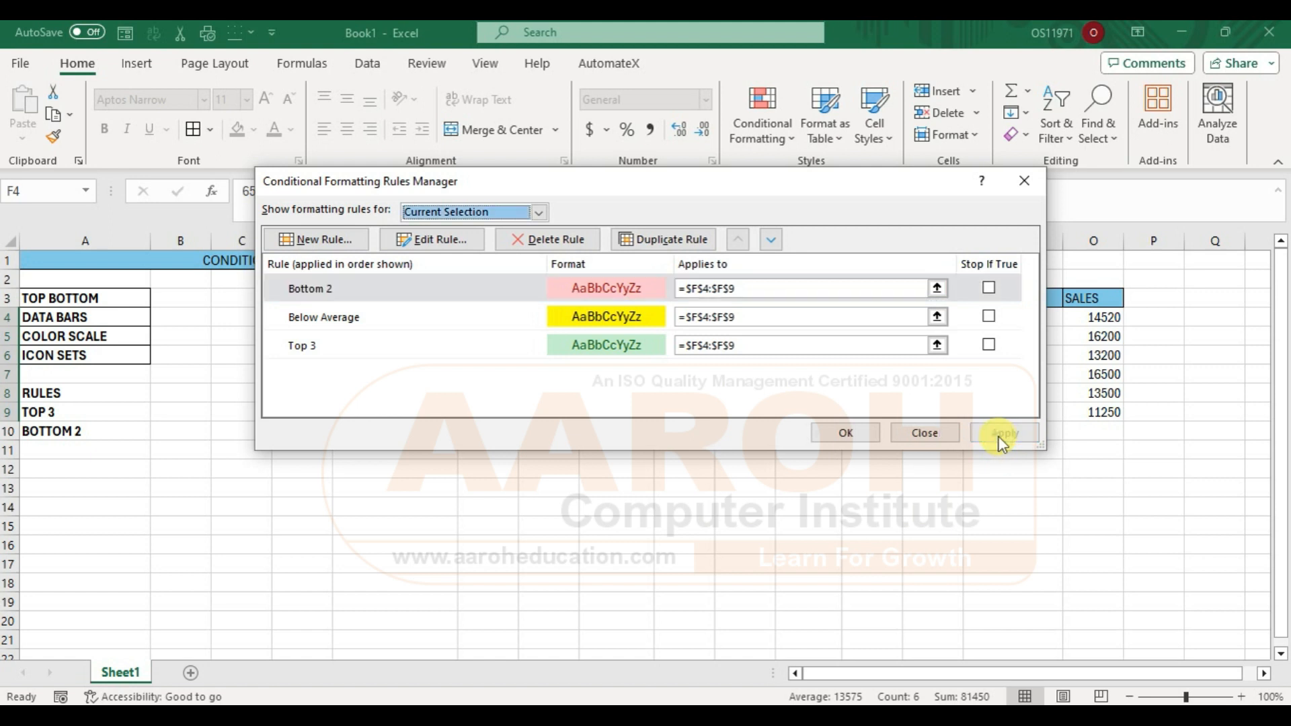
pyautogui.click(845, 433)
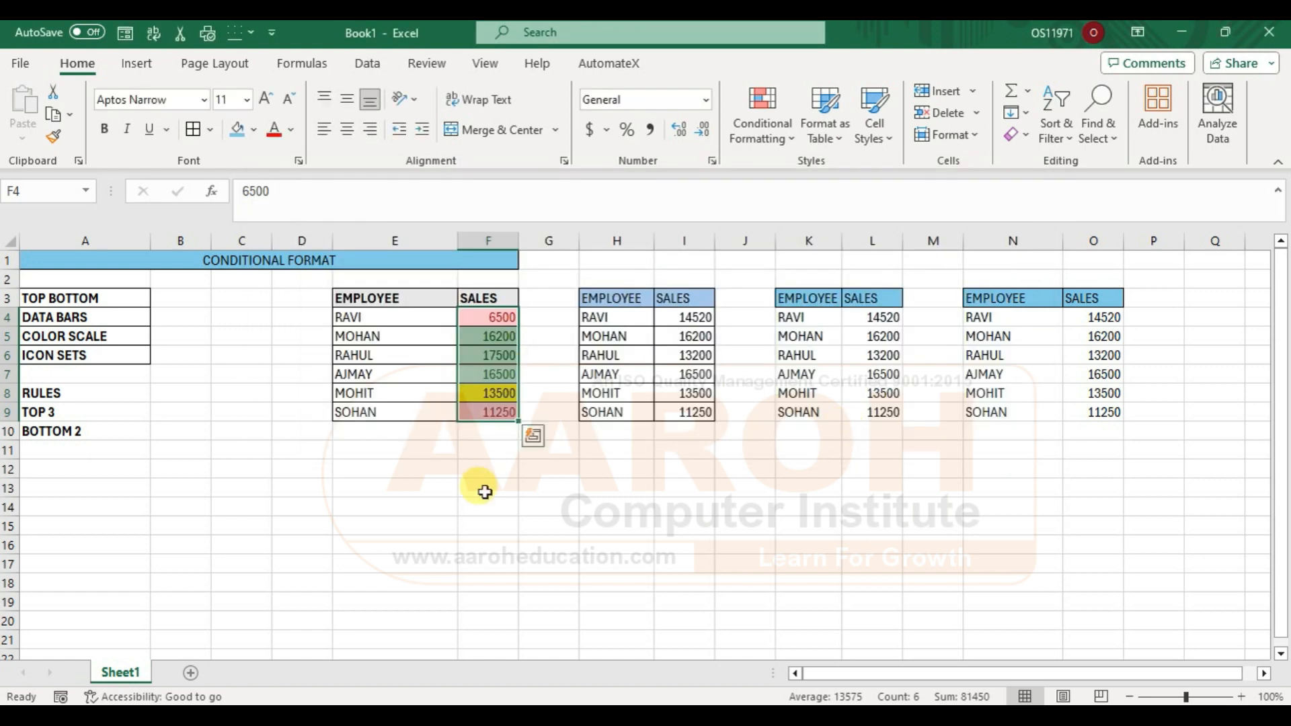
pyautogui.click(484, 492)
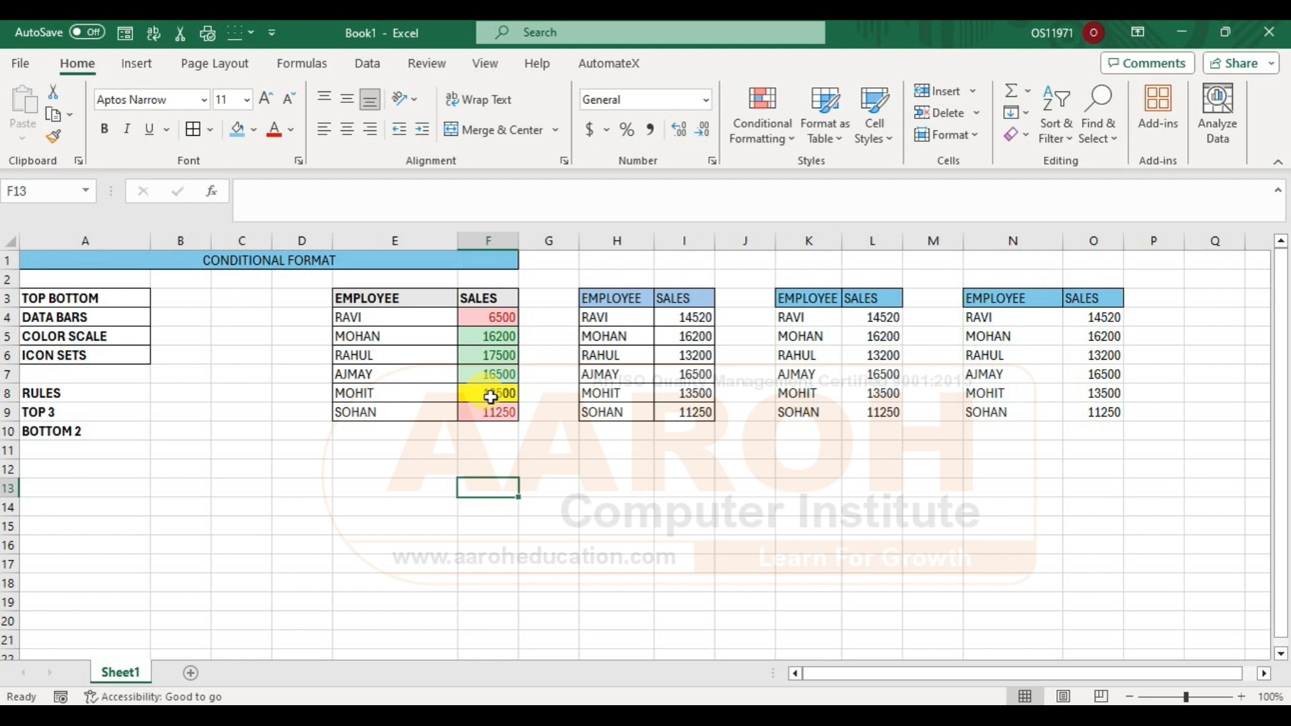
# Step: Clear all conditional formatting rules from the first table's sales cells F4:F9 only
pyautogui.moveTo(490, 314); pyautogui.dragTo(489, 411)
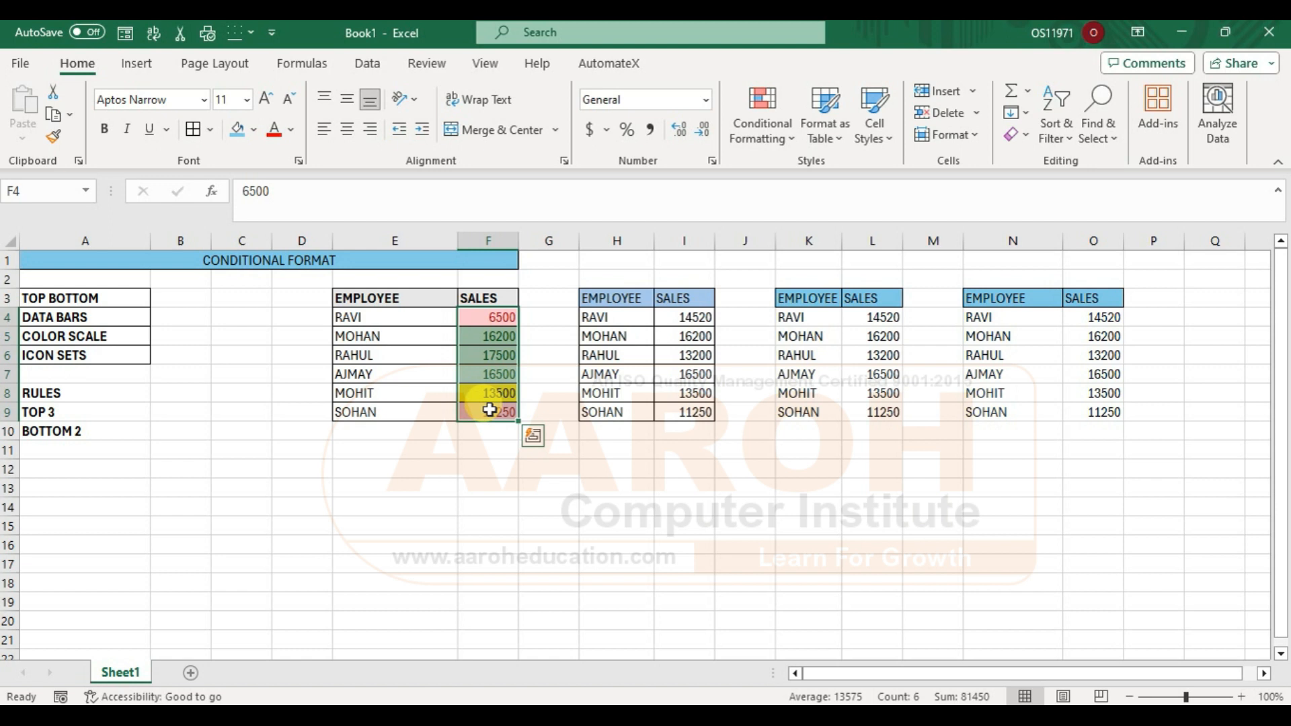
pyautogui.click(780, 123)
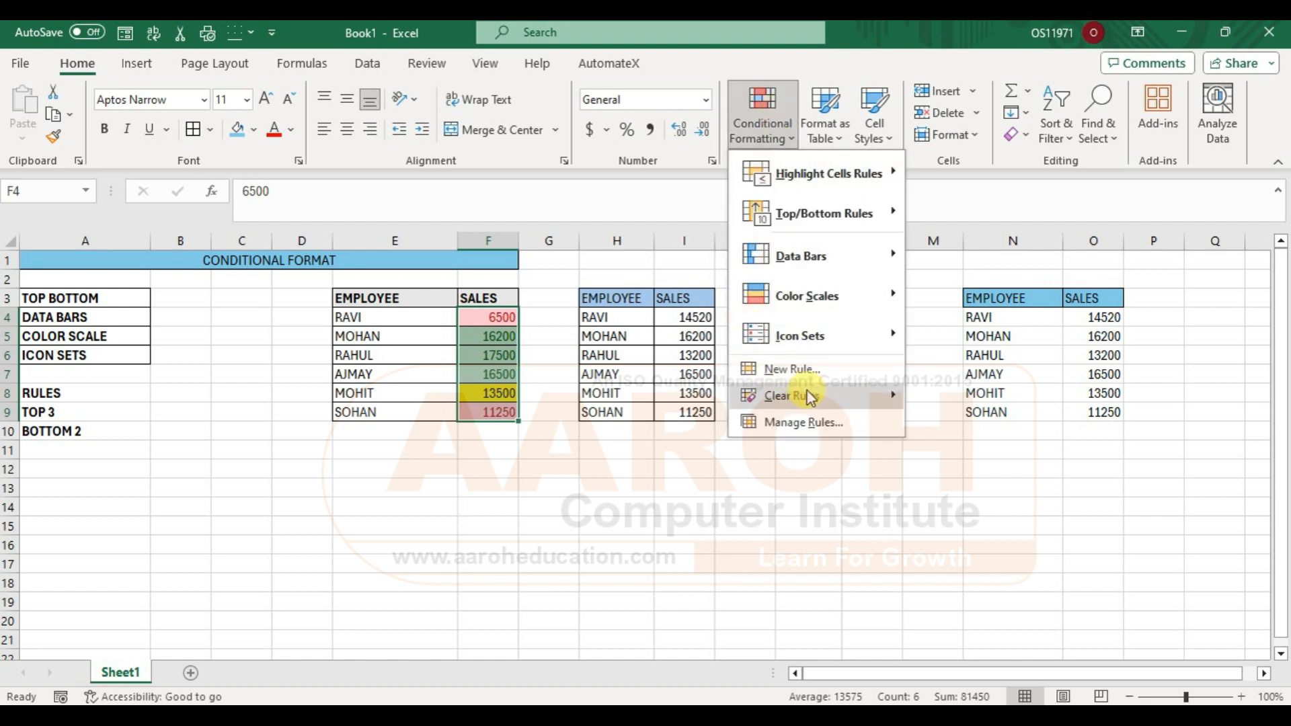
pyautogui.moveTo(847, 396)
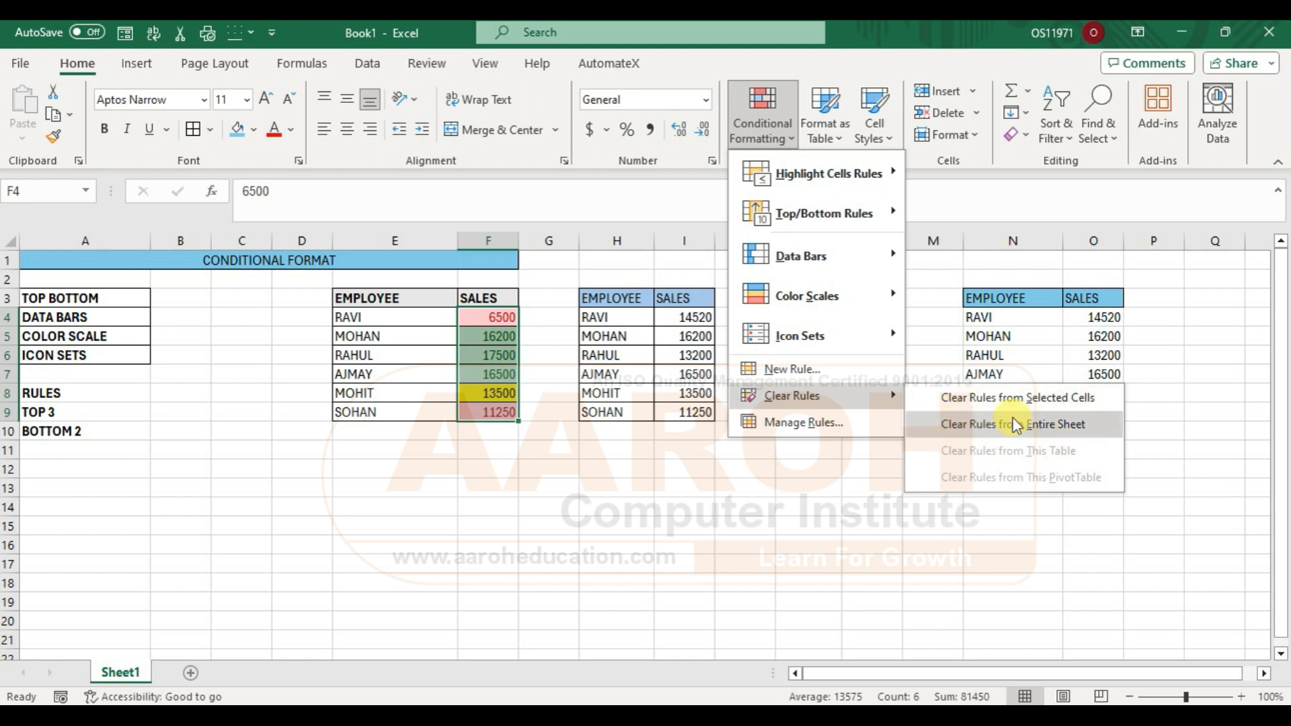
pyautogui.click(955, 403)
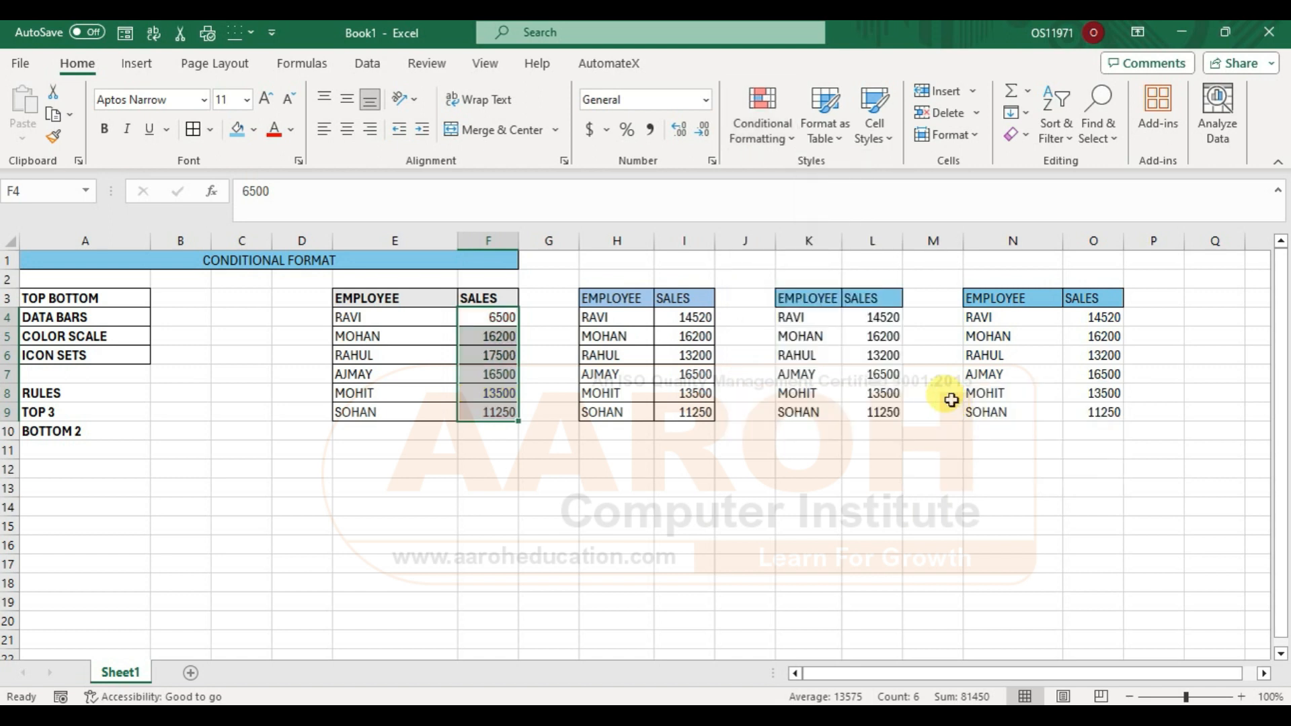
pyautogui.click(518, 542)
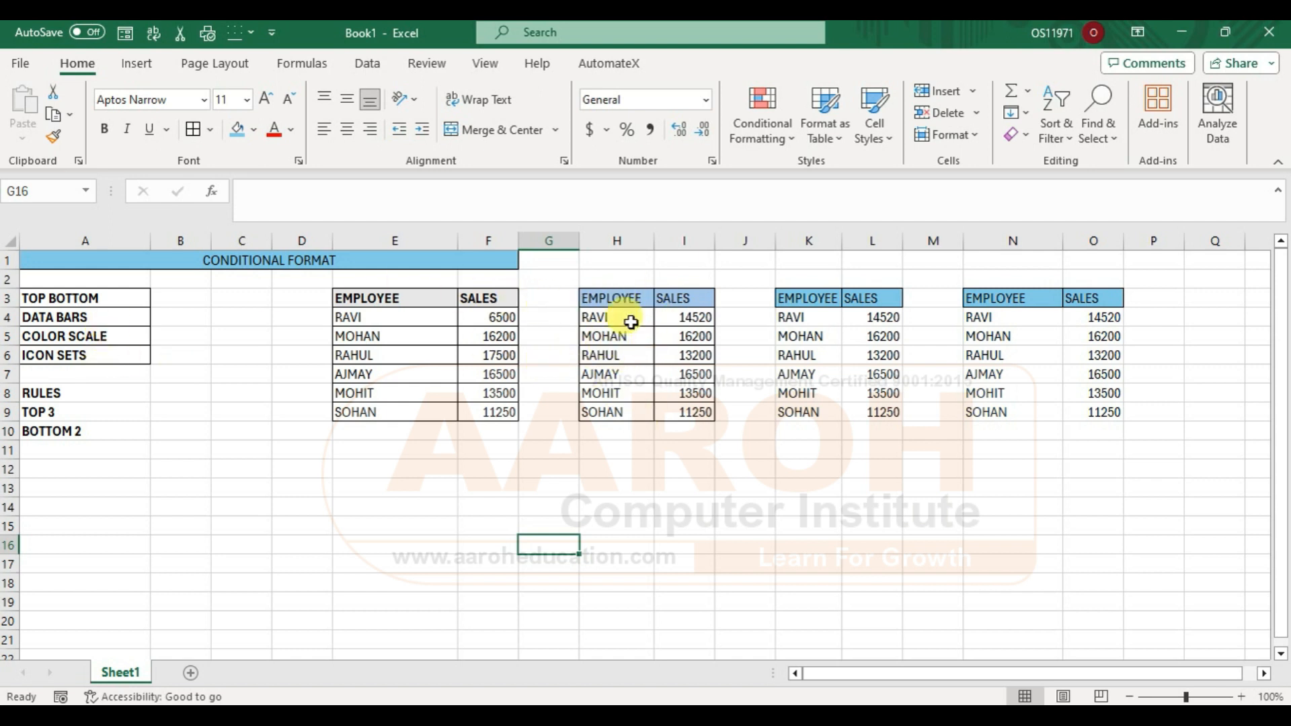
# Step: Widen column I of the second table and apply magenta gradient-fill data bars to the sales values in I4:I9
pyautogui.moveTo(715, 237); pyautogui.dragTo(758, 236)
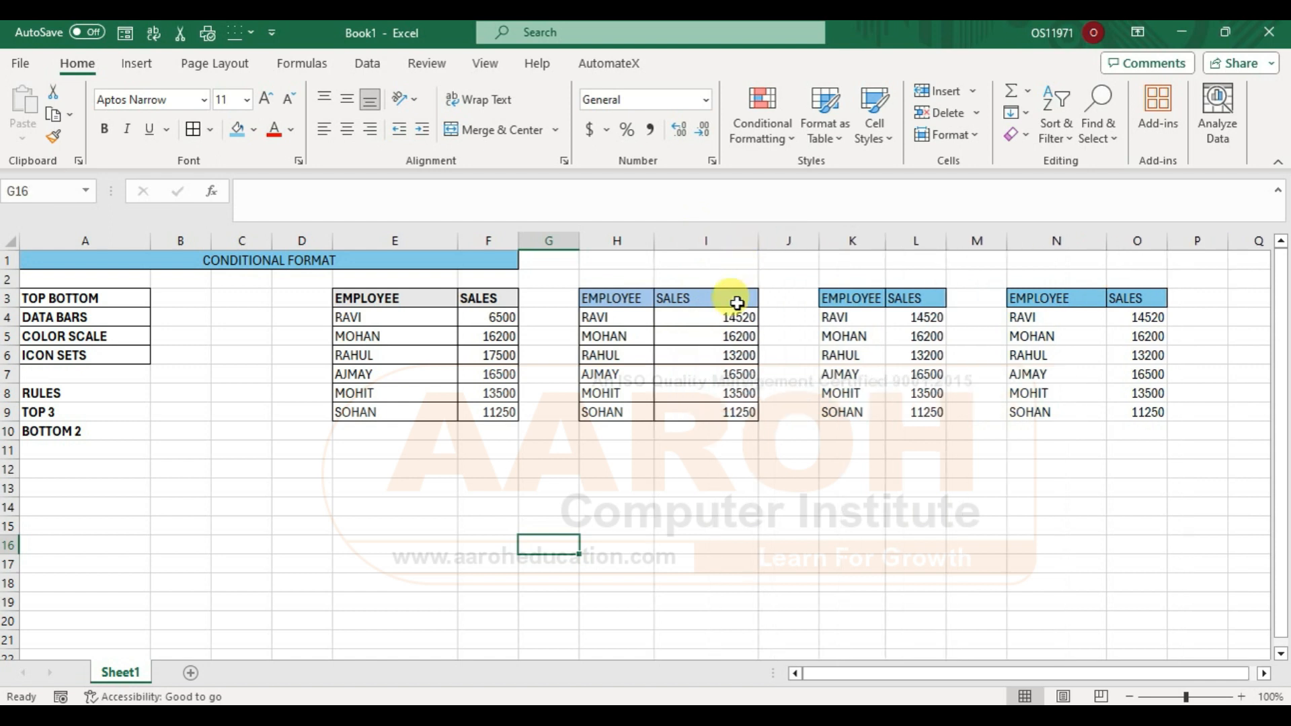
pyautogui.moveTo(740, 317); pyautogui.dragTo(730, 418)
pyautogui.click(790, 140)
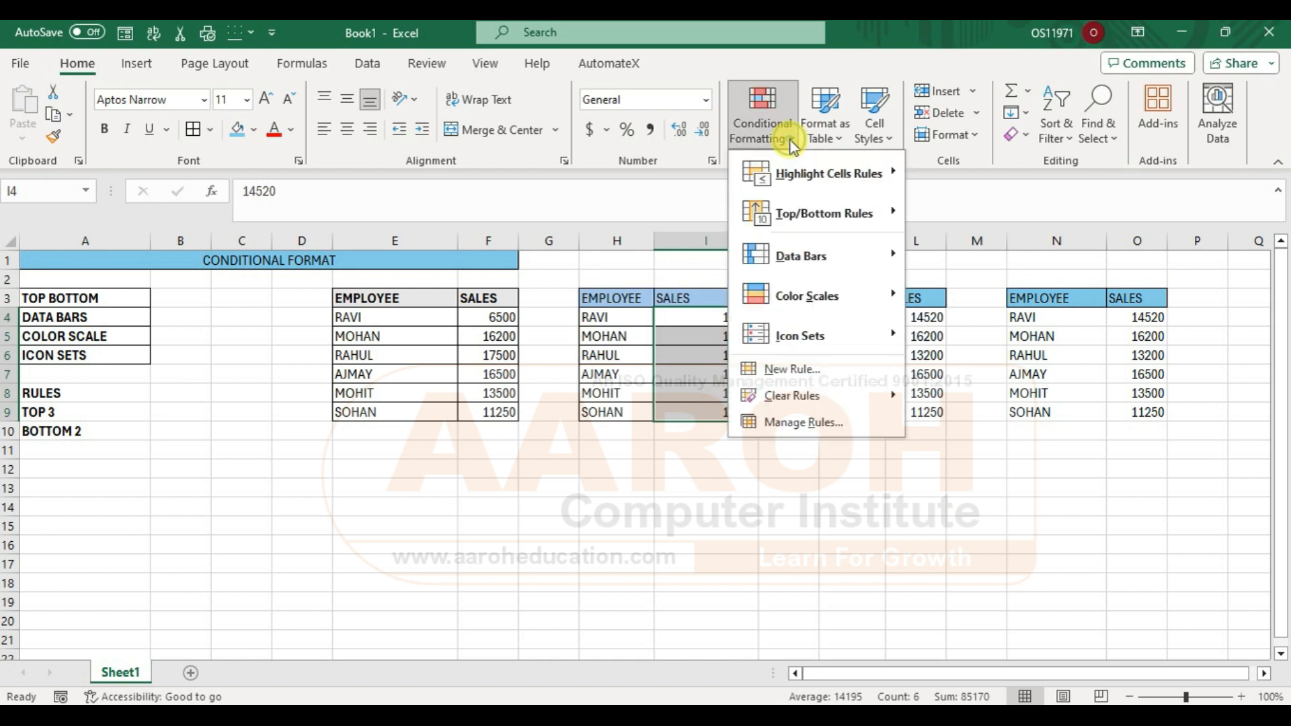
pyautogui.moveTo(845, 256)
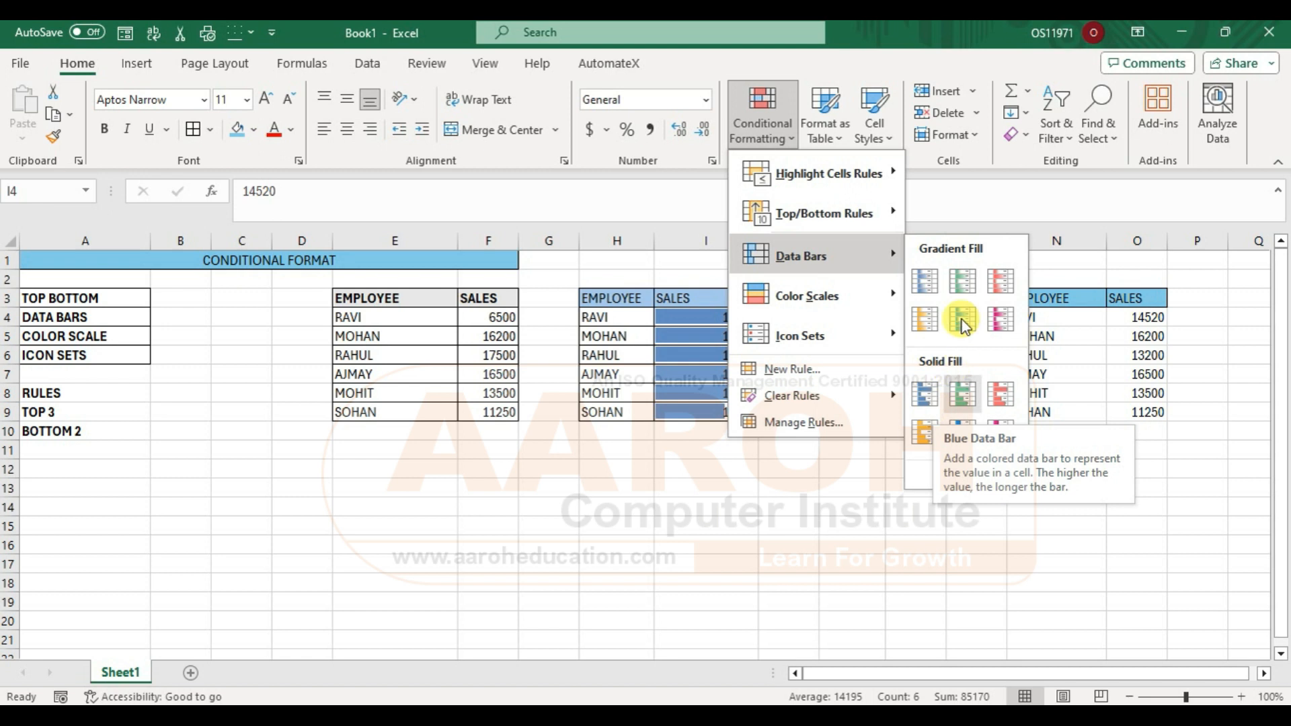
pyautogui.click(1003, 307)
pyautogui.moveTo(758, 240); pyautogui.dragTo(802, 243)
pyautogui.scroll(5, 800, 252)
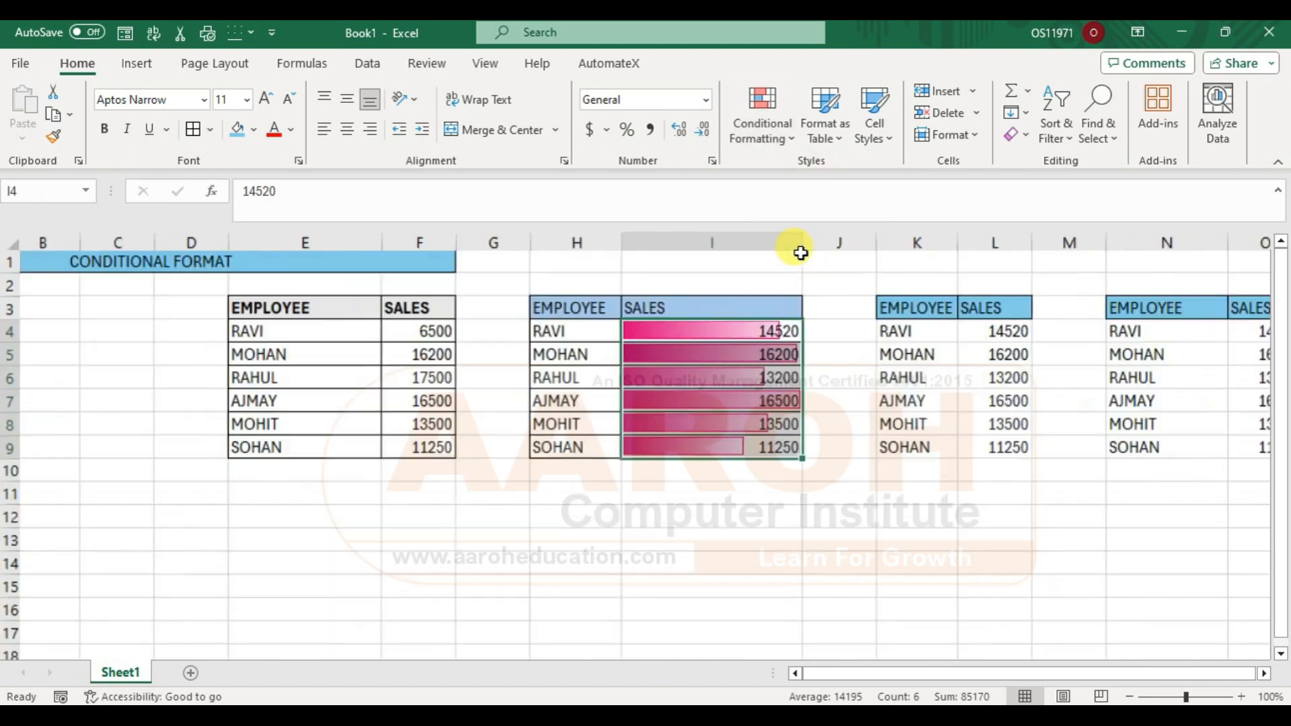
pyautogui.click(698, 617)
pyautogui.doubleClick(700, 618)
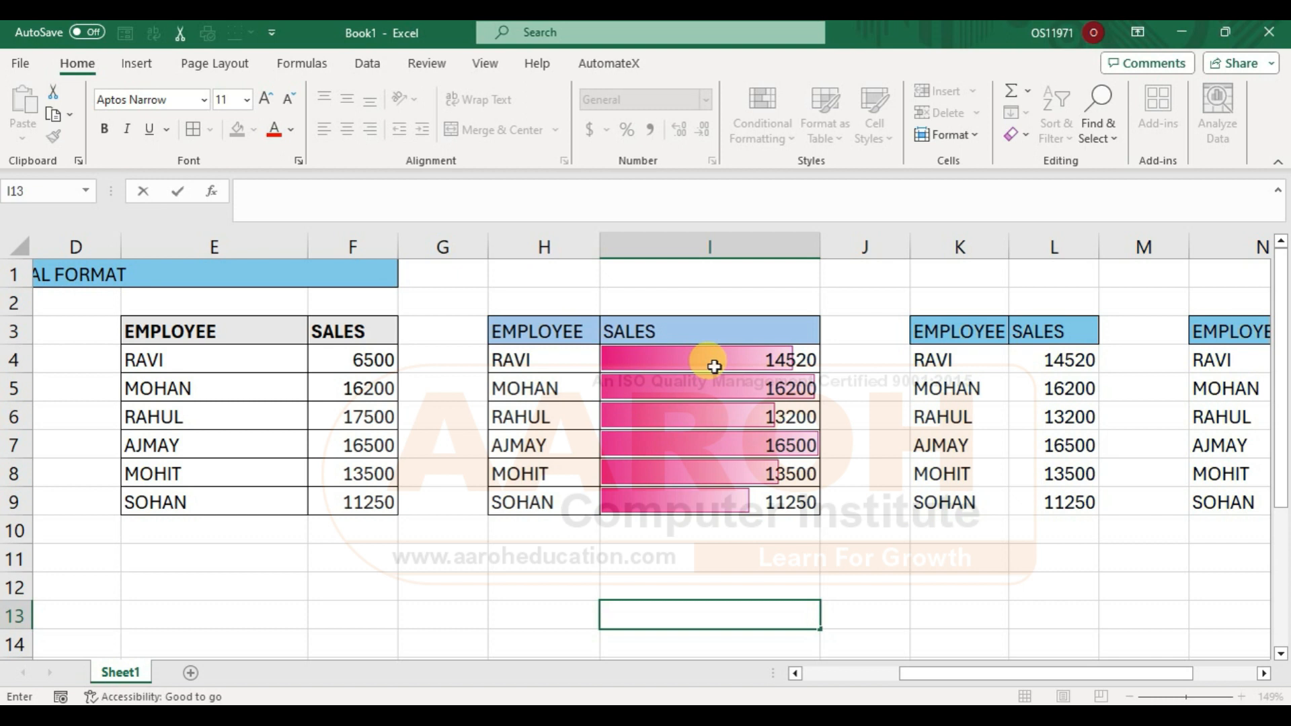
# Step: Apply solid-fill green data bars to the sales values in I4:I9
pyautogui.moveTo(714, 367); pyautogui.dragTo(723, 511)
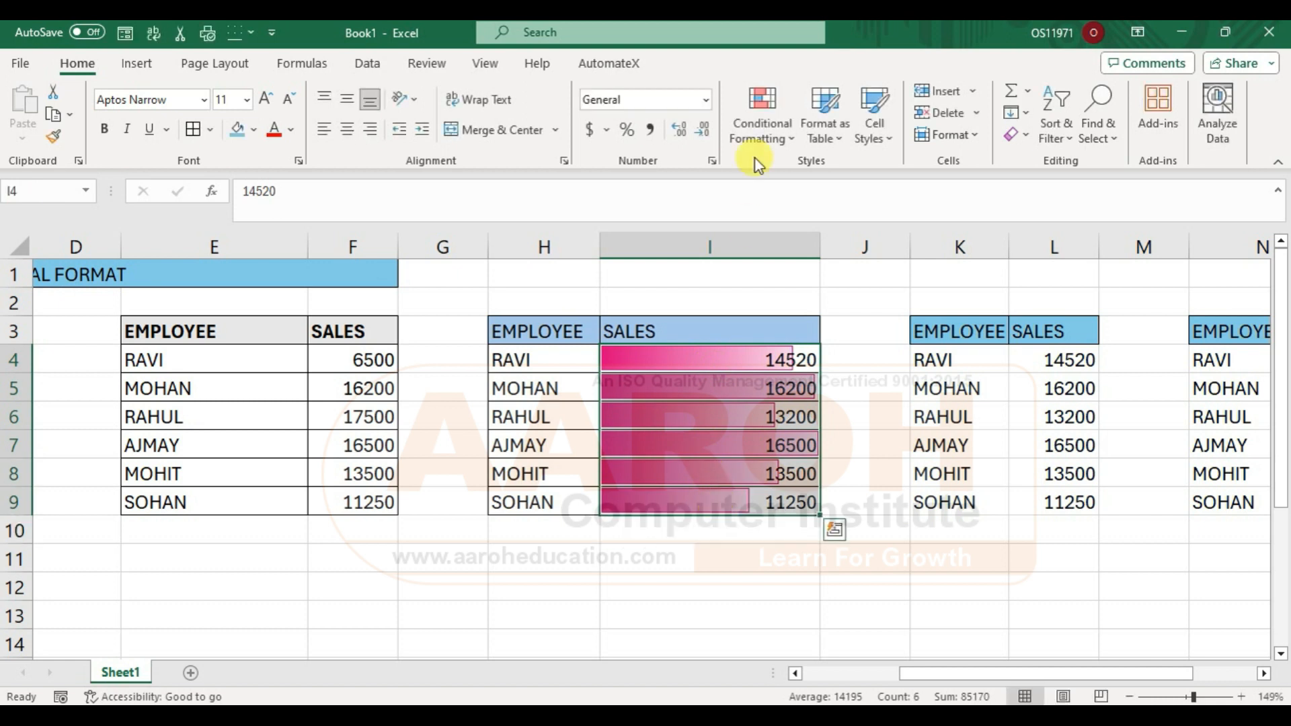
pyautogui.click(759, 108)
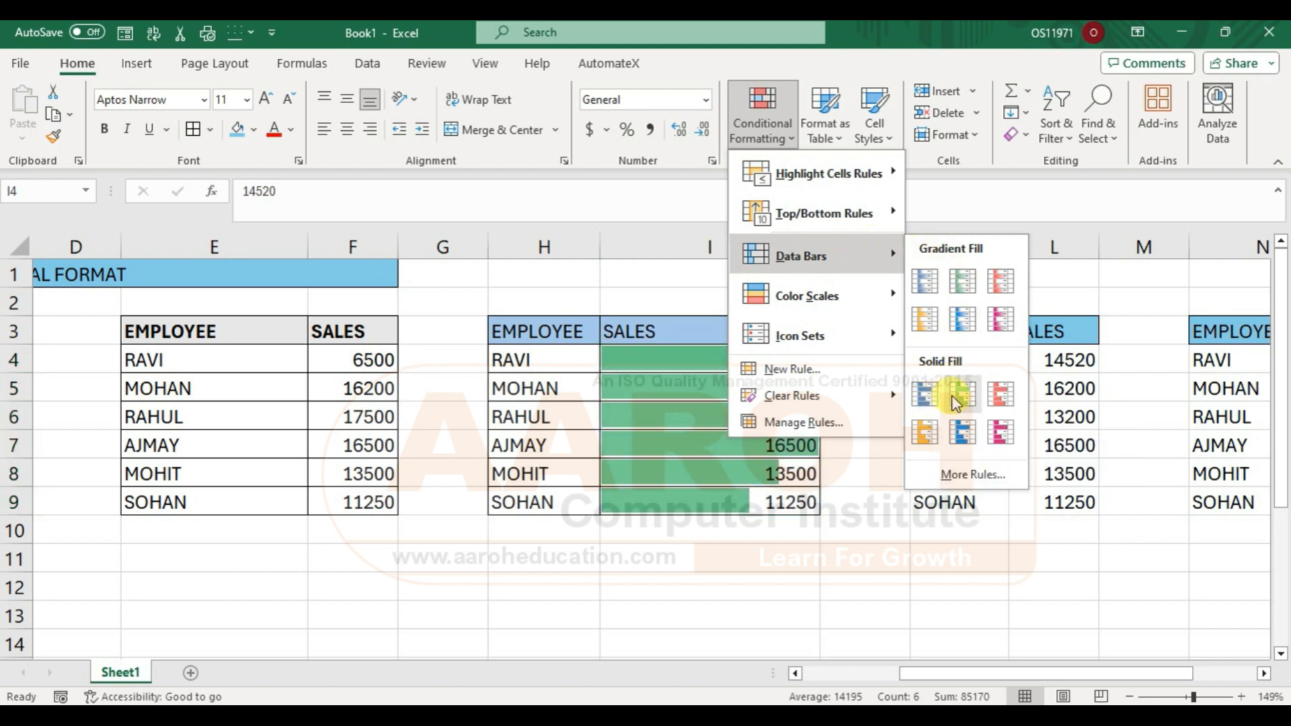
pyautogui.click(955, 402)
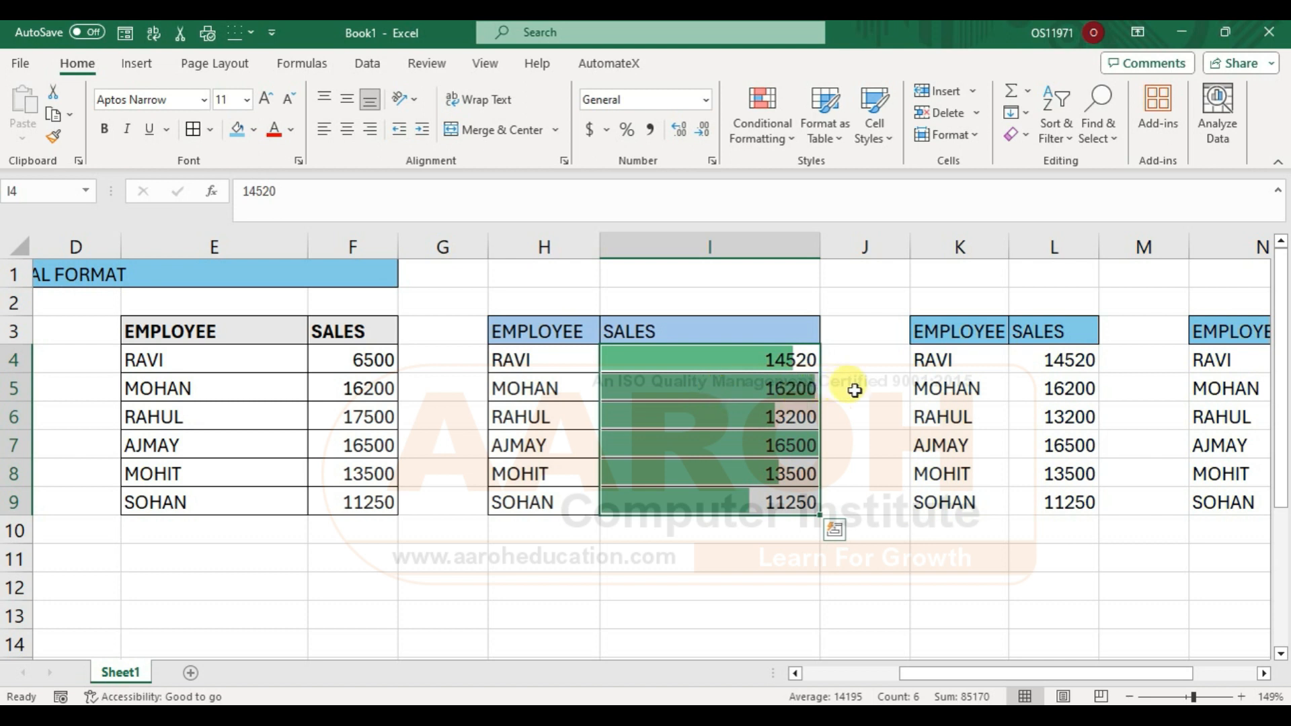
# Step: Clear the conditional formatting rules from the second table's sales cells I4:I9 only
pyautogui.moveTo(700, 356); pyautogui.dragTo(721, 498)
pyautogui.click(774, 124)
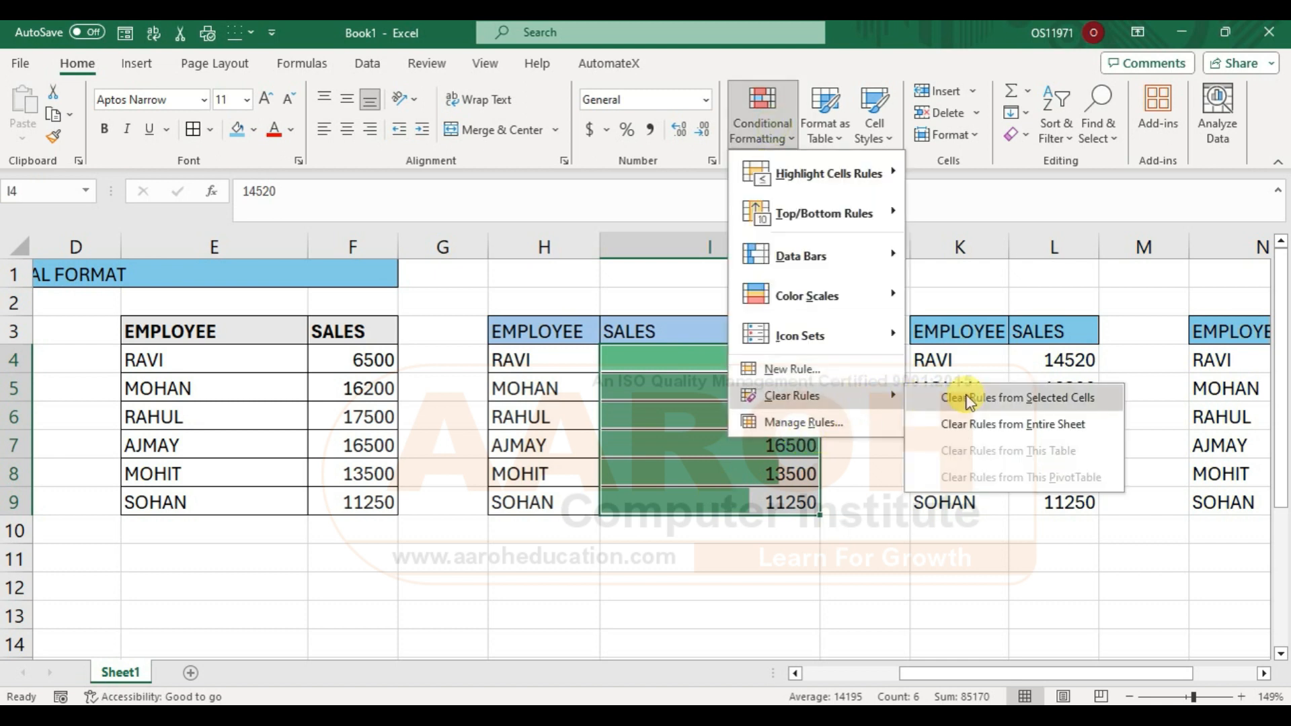
pyautogui.click(971, 399)
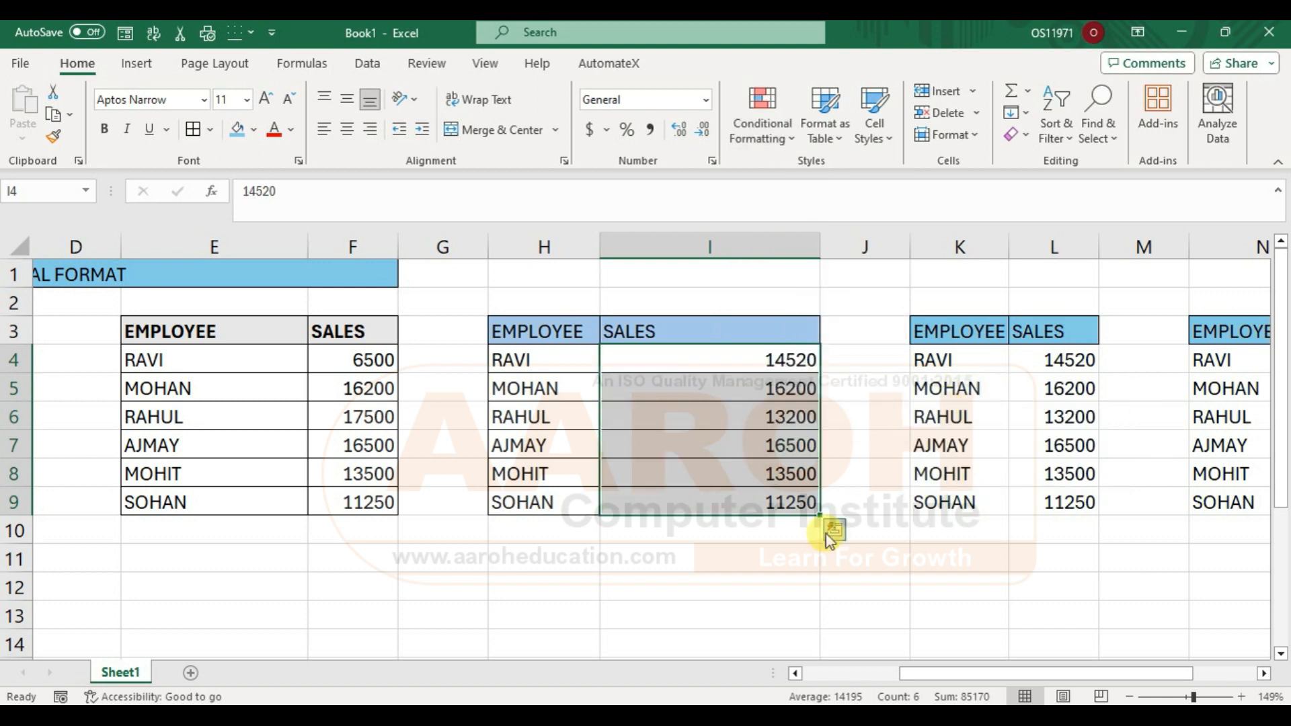
pyautogui.hscroll(4, 784, 543)
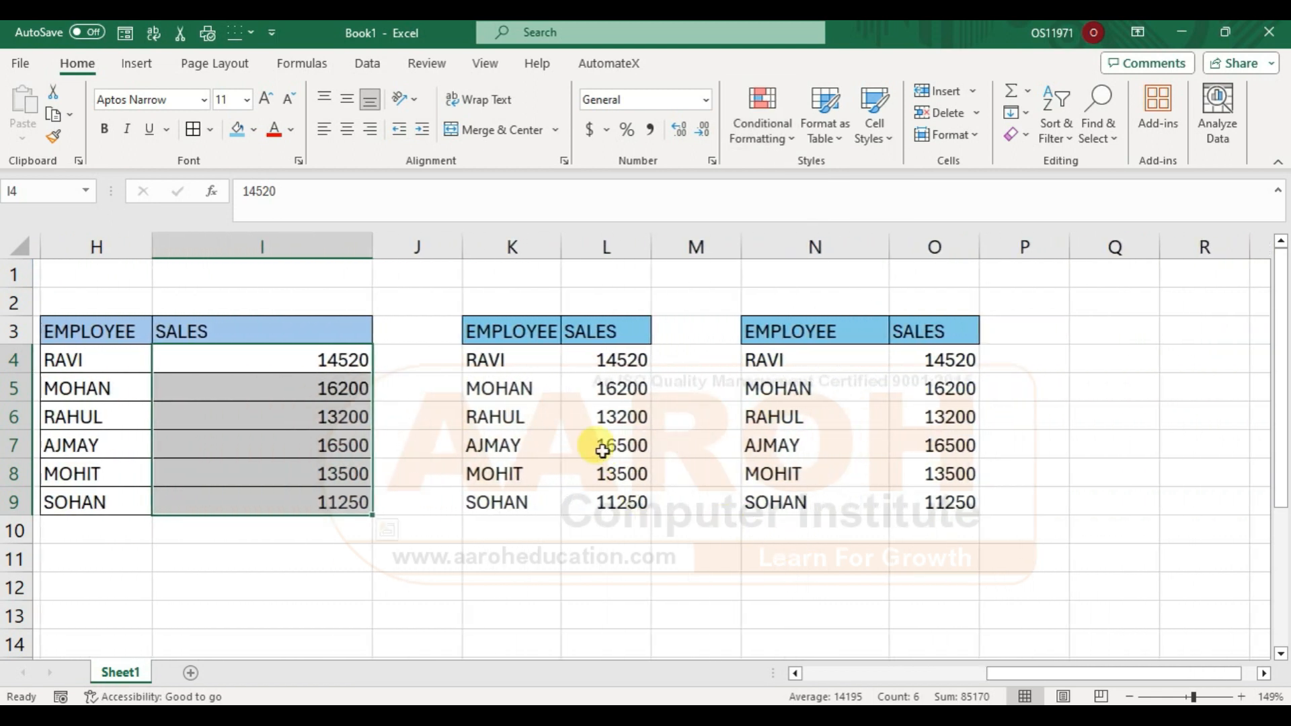
# Step: Apply a green-to-yellow color scale to the third table's sales values in L4:L9, with green marking the highest sales
pyautogui.moveTo(585, 359); pyautogui.dragTo(584, 503)
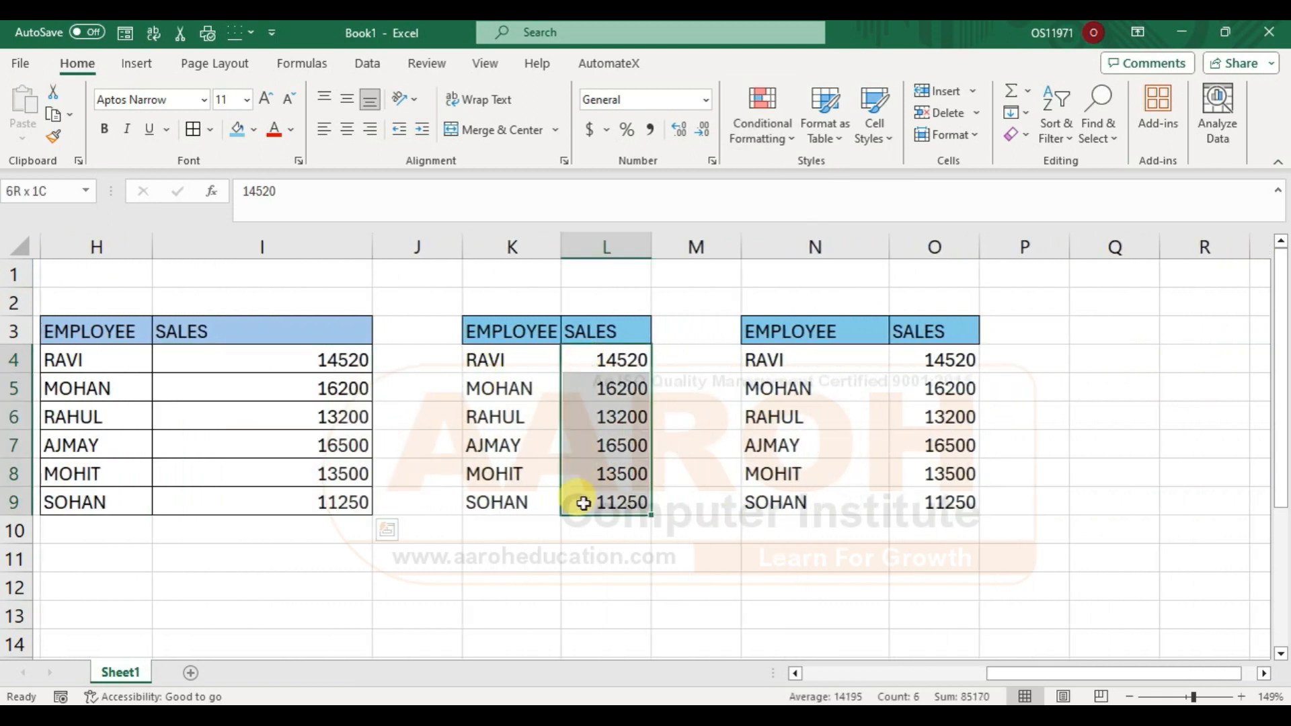
pyautogui.click(770, 140)
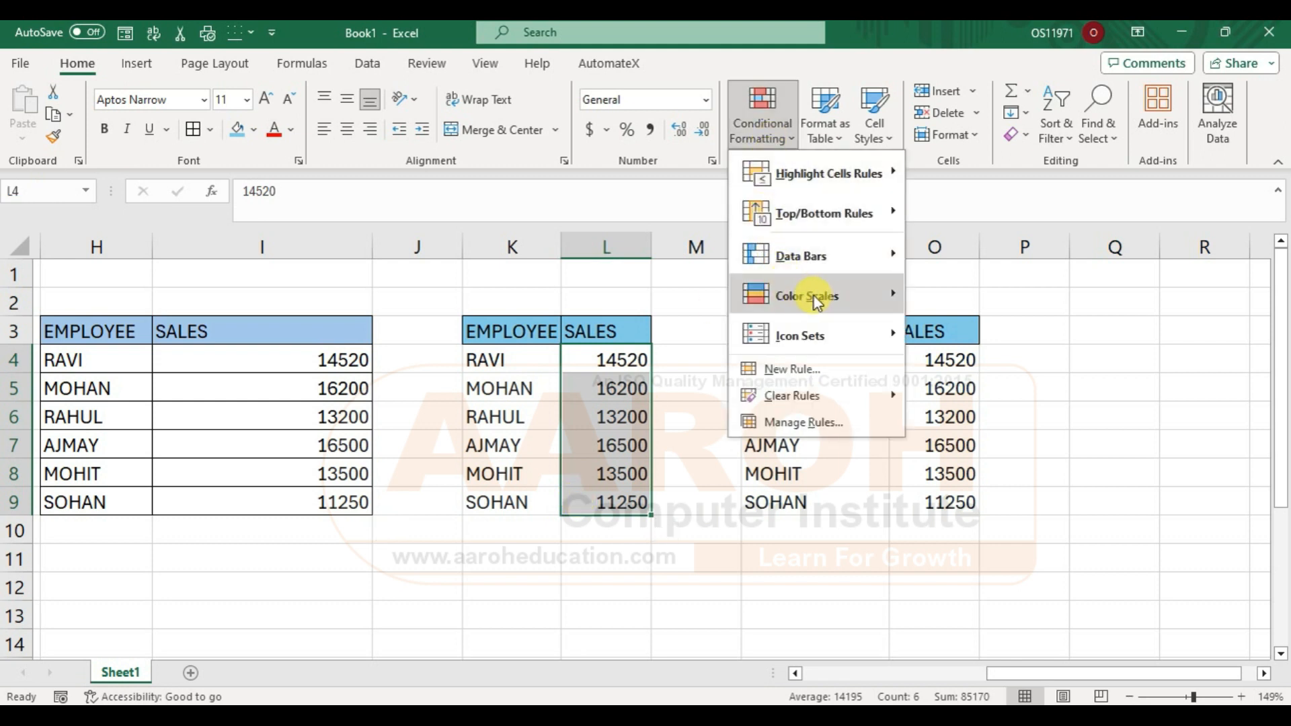
pyautogui.moveTo(842, 301)
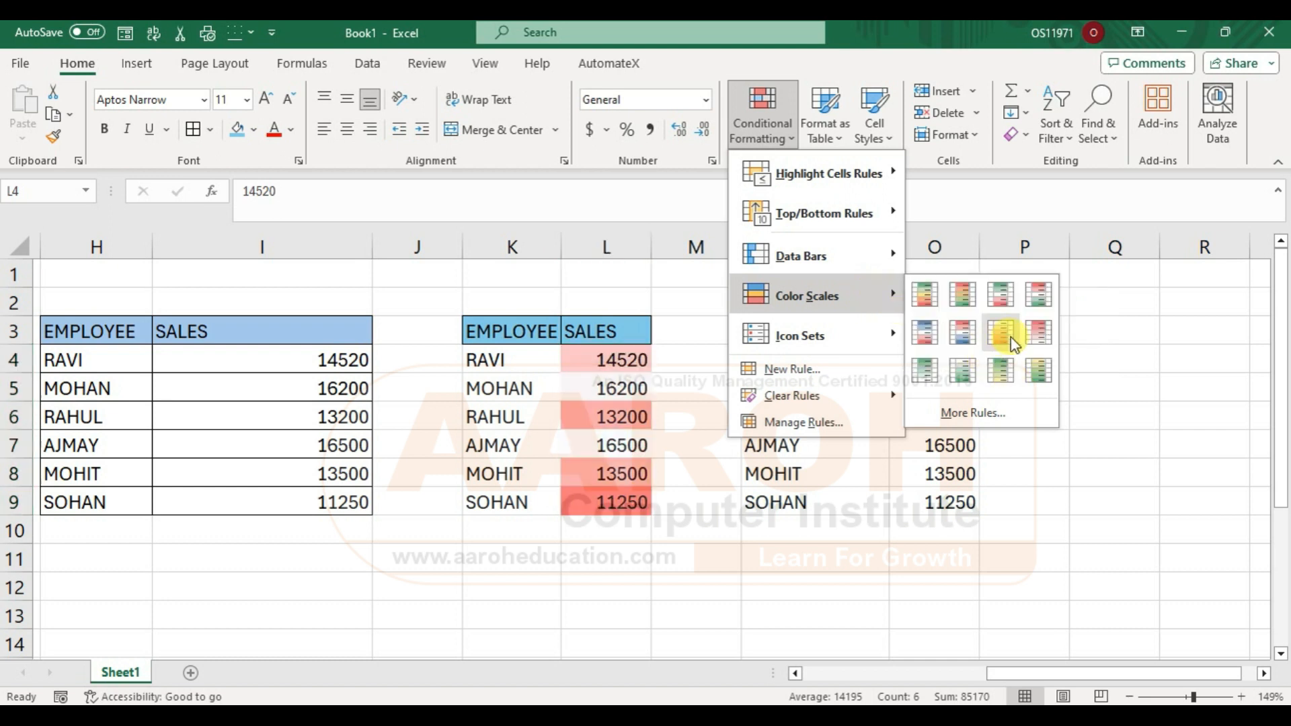
pyautogui.click(995, 380)
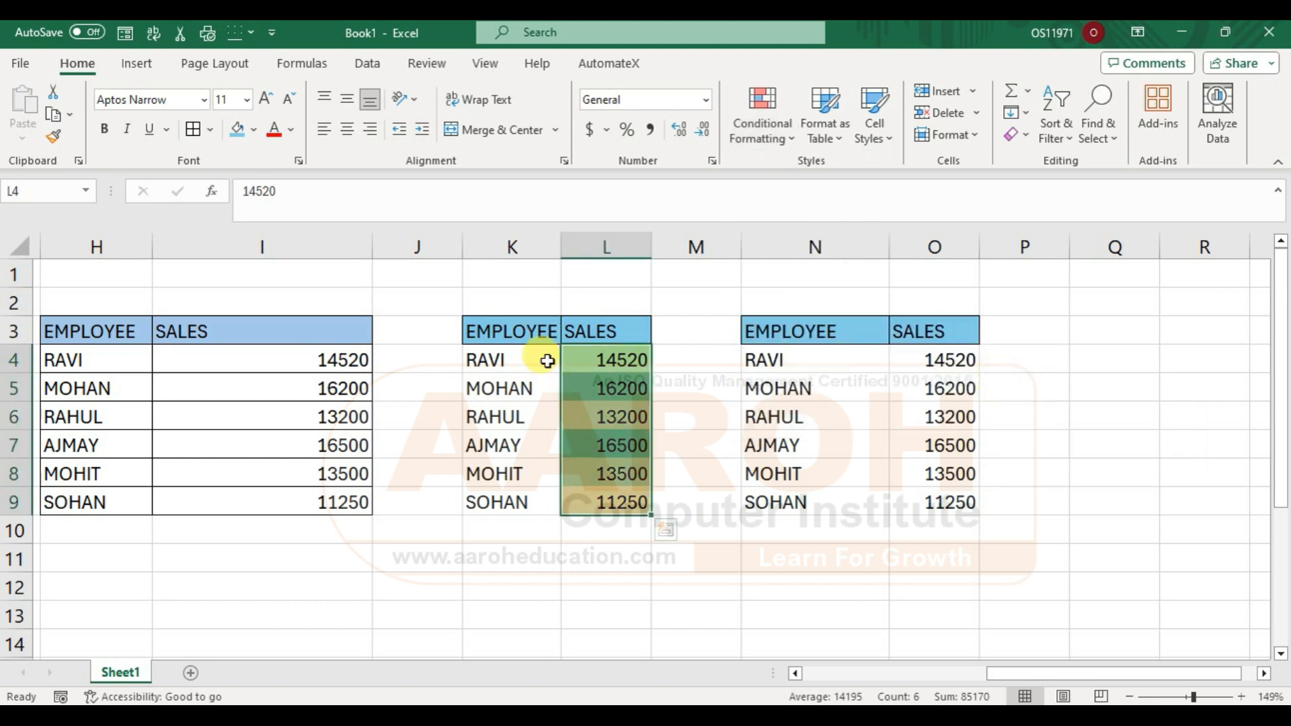
pyautogui.keyDown('ctrl'); pyautogui.scroll(3, 565, 418); pyautogui.keyUp('ctrl')
pyautogui.click(752, 511)
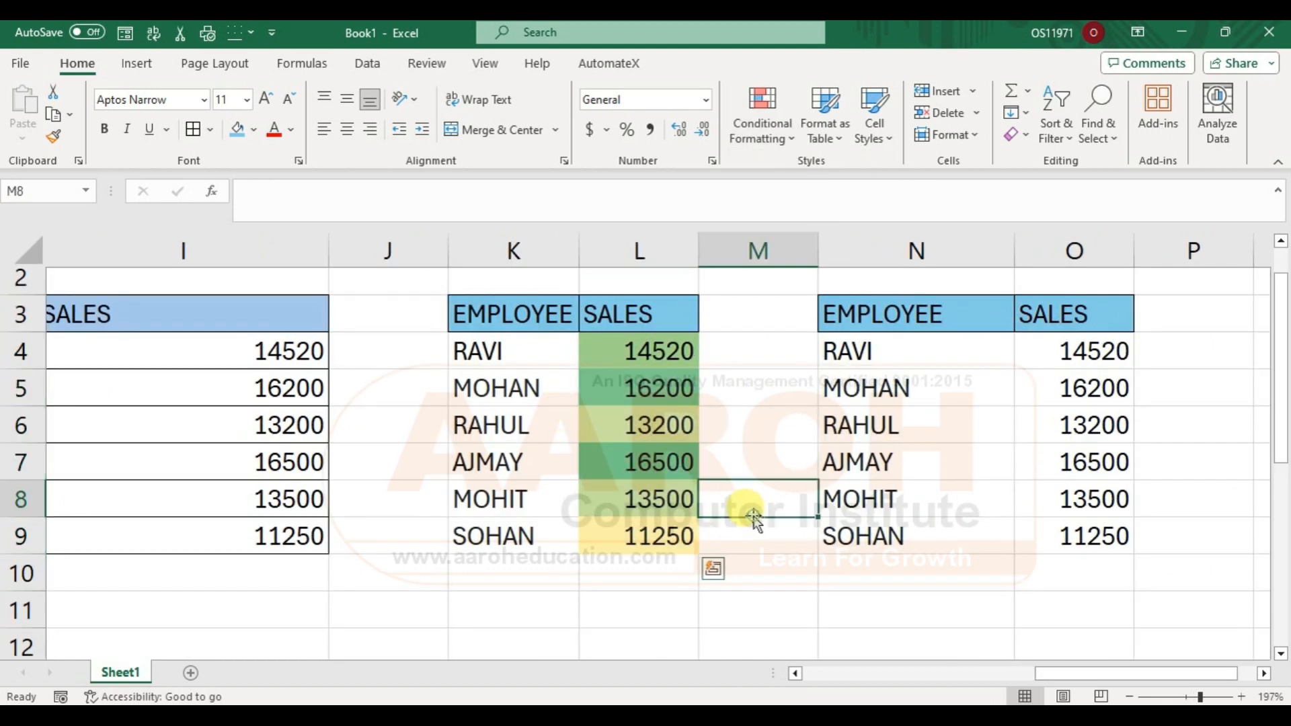
pyautogui.click(598, 380)
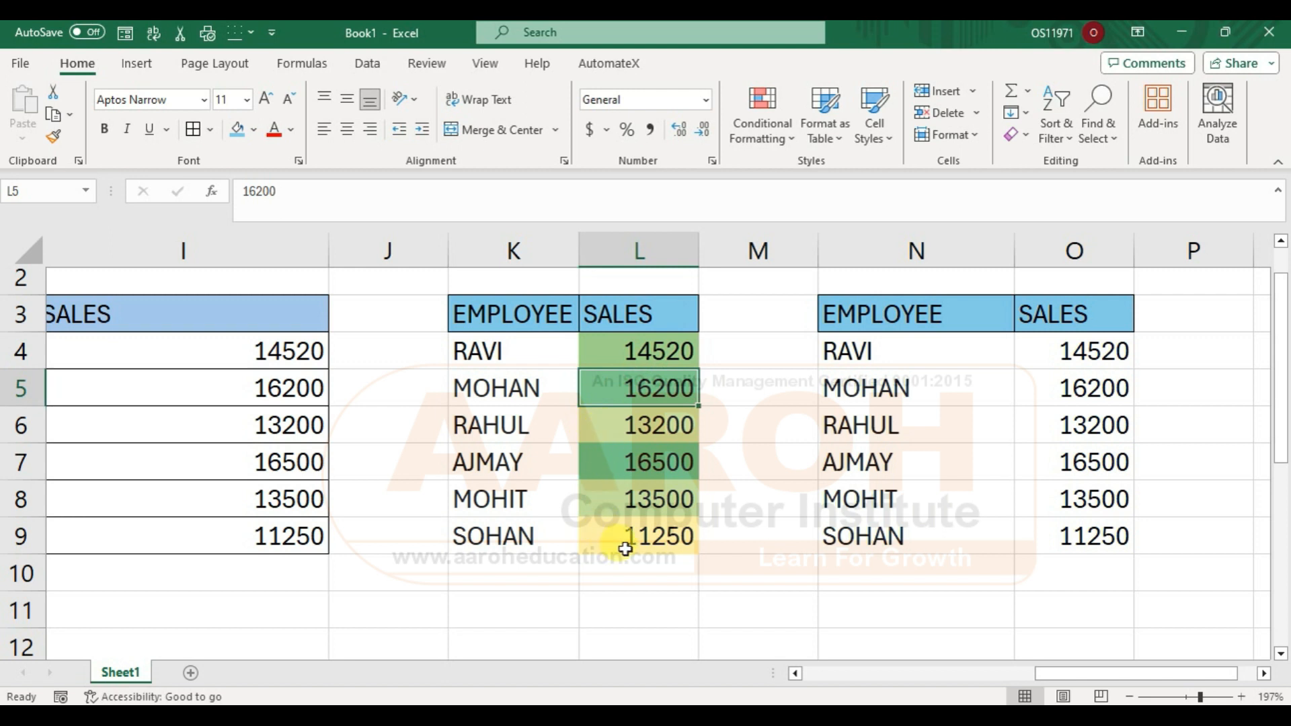
pyautogui.moveTo(634, 349); pyautogui.dragTo(649, 526)
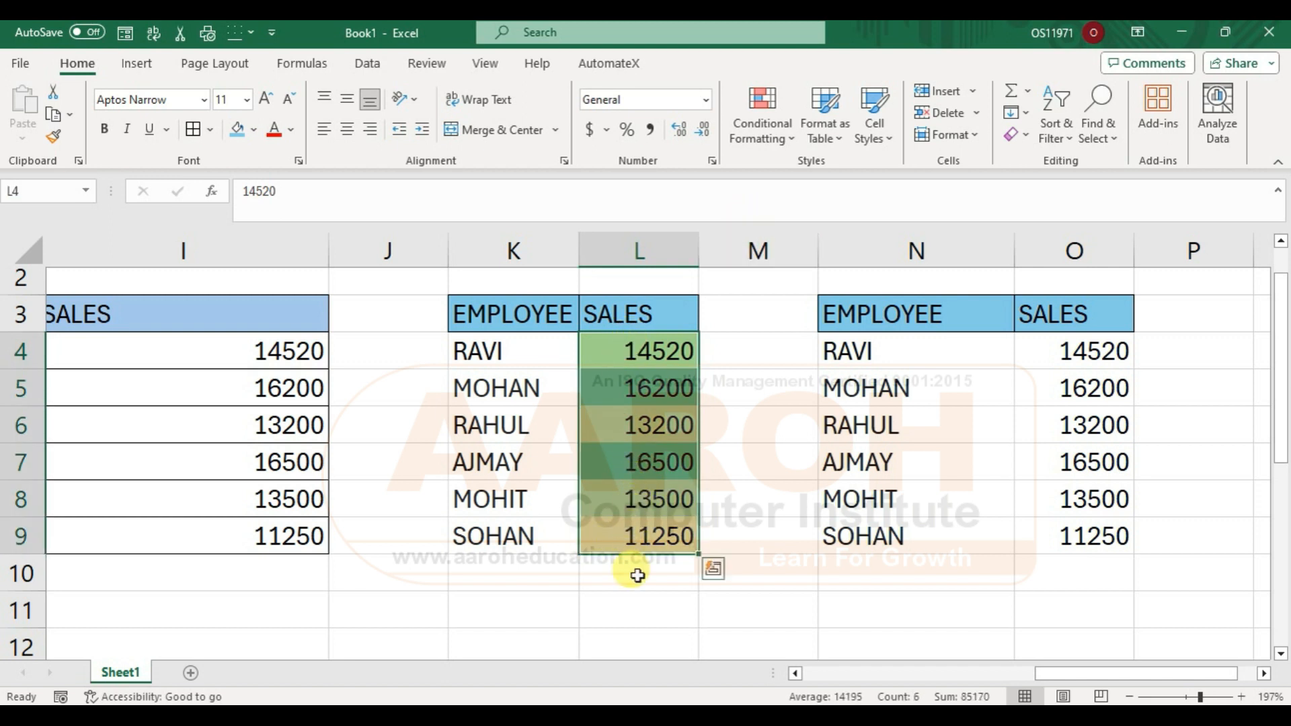
# Step: Widen column O of the fourth table and apply the circled check, exclamation and cross indicator icon set to O4:O9
pyautogui.hscroll(2, 635, 573)
pyautogui.moveTo(764, 241); pyautogui.dragTo(832, 250)
pyautogui.moveTo(765, 367); pyautogui.dragTo(784, 538)
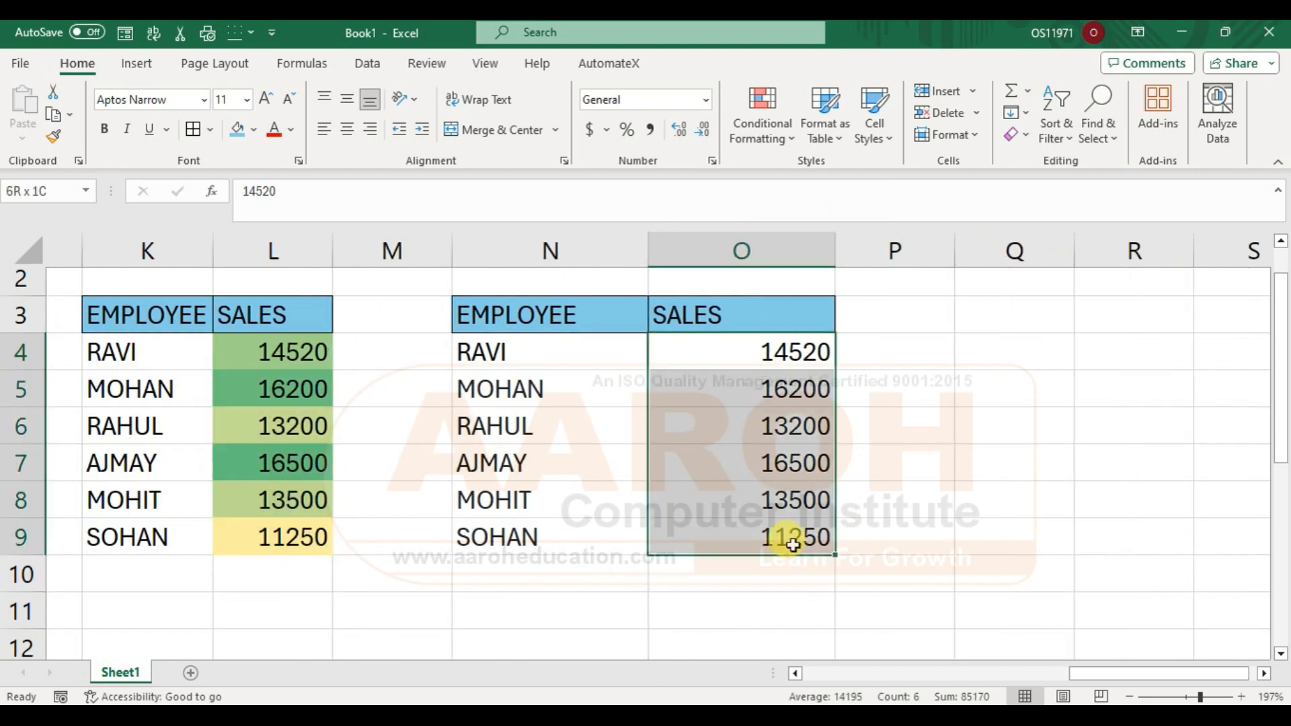
pyautogui.click(768, 141)
pyautogui.moveTo(848, 330)
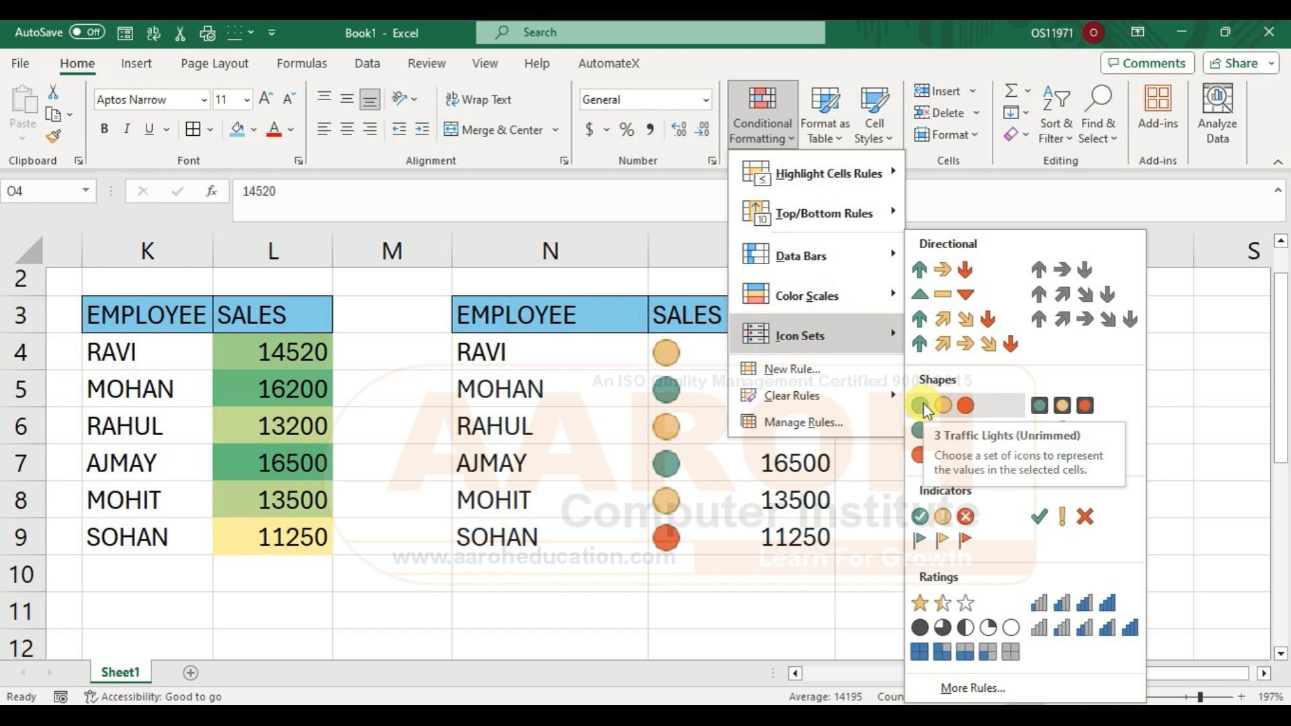
pyautogui.click(940, 522)
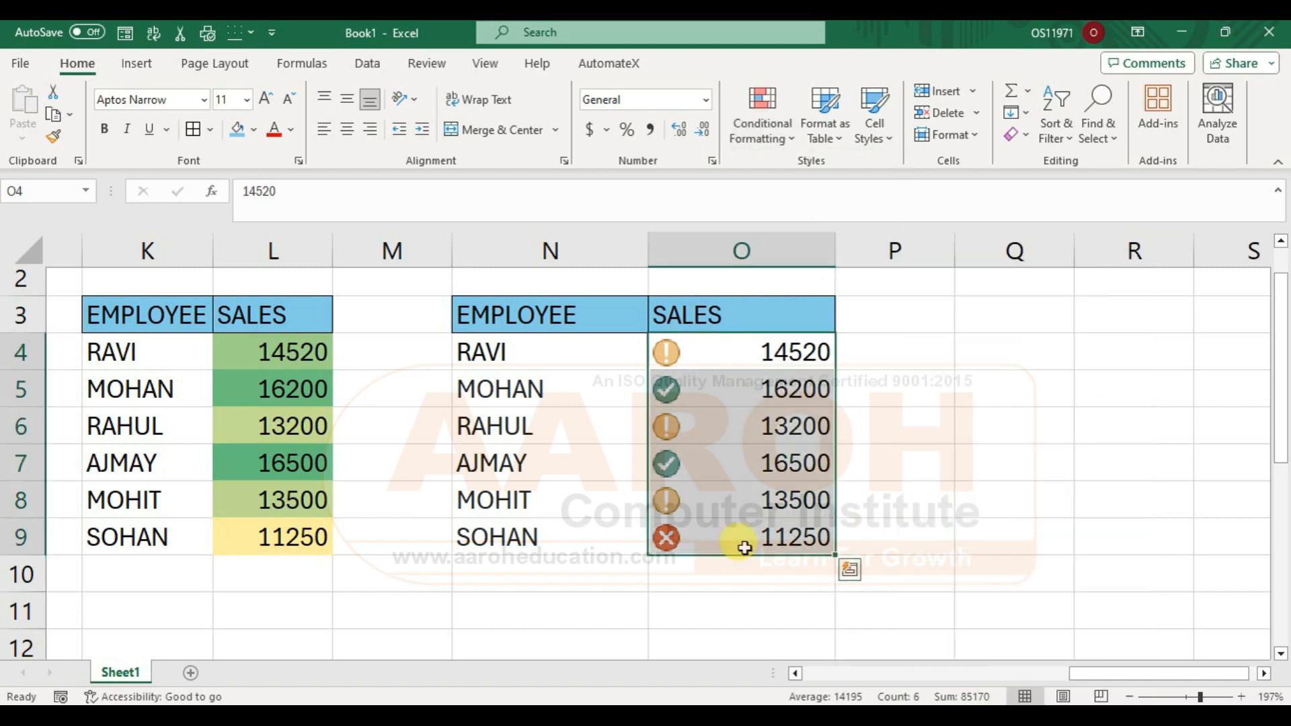
pyautogui.click(703, 583)
# Step: Change the icon set on the fourth table's sales values in O4:O9 to the three colored directional arrows
pyautogui.keyDown('ctrl'); pyautogui.scroll(-4, 703, 583); pyautogui.keyUp('ctrl')
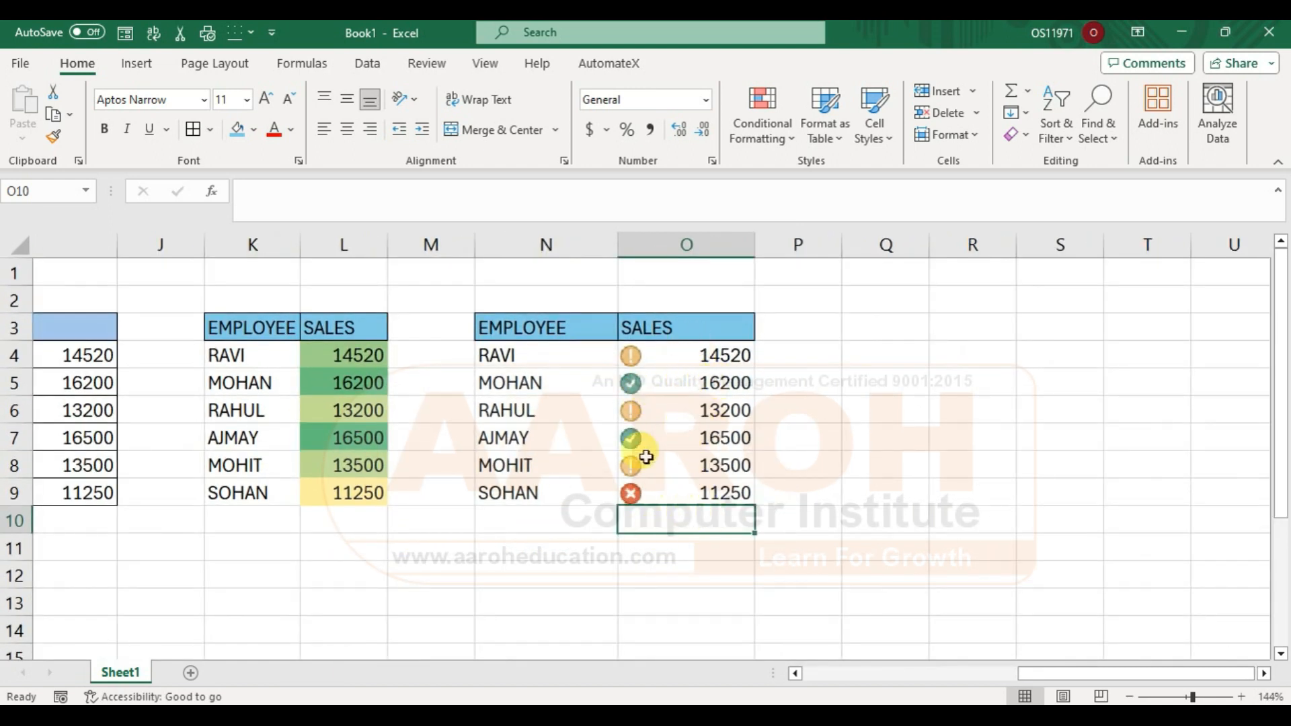
pyautogui.keyDown('ctrl'); pyautogui.scroll(-5, 646, 457); pyautogui.keyUp('ctrl')
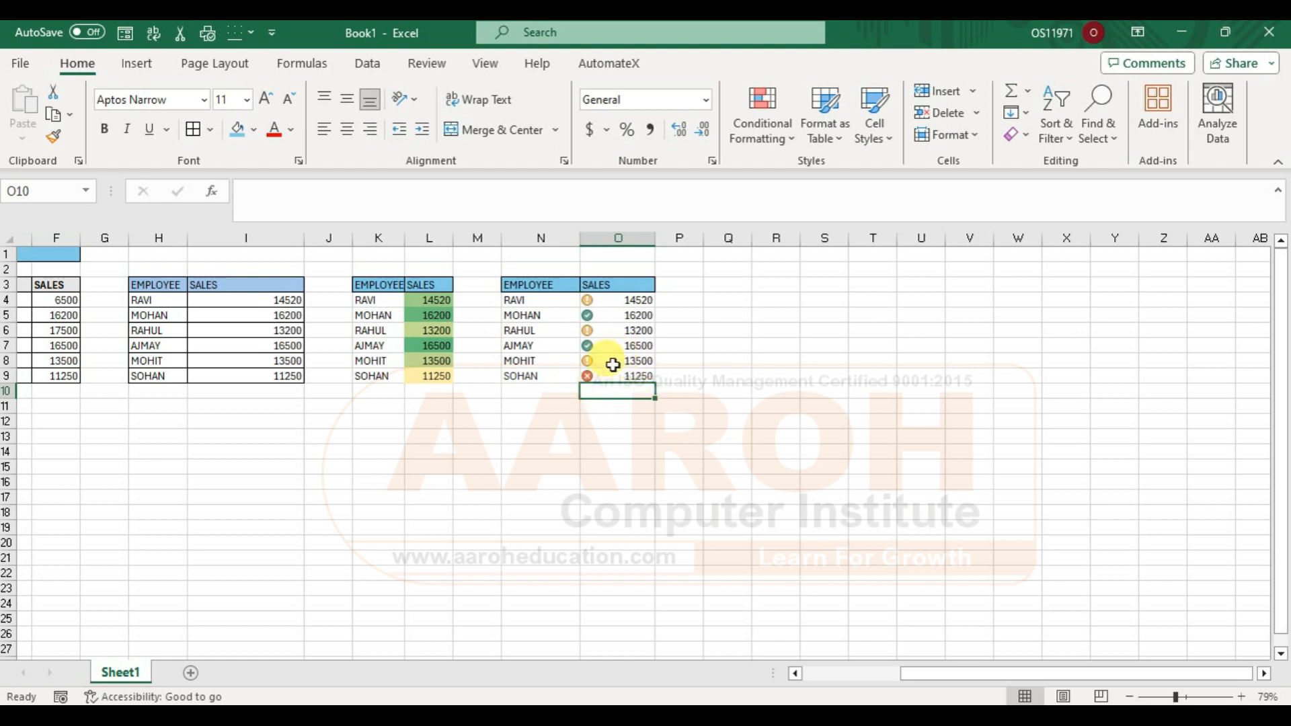
pyautogui.click(618, 301)
pyautogui.moveTo(619, 301); pyautogui.dragTo(627, 372)
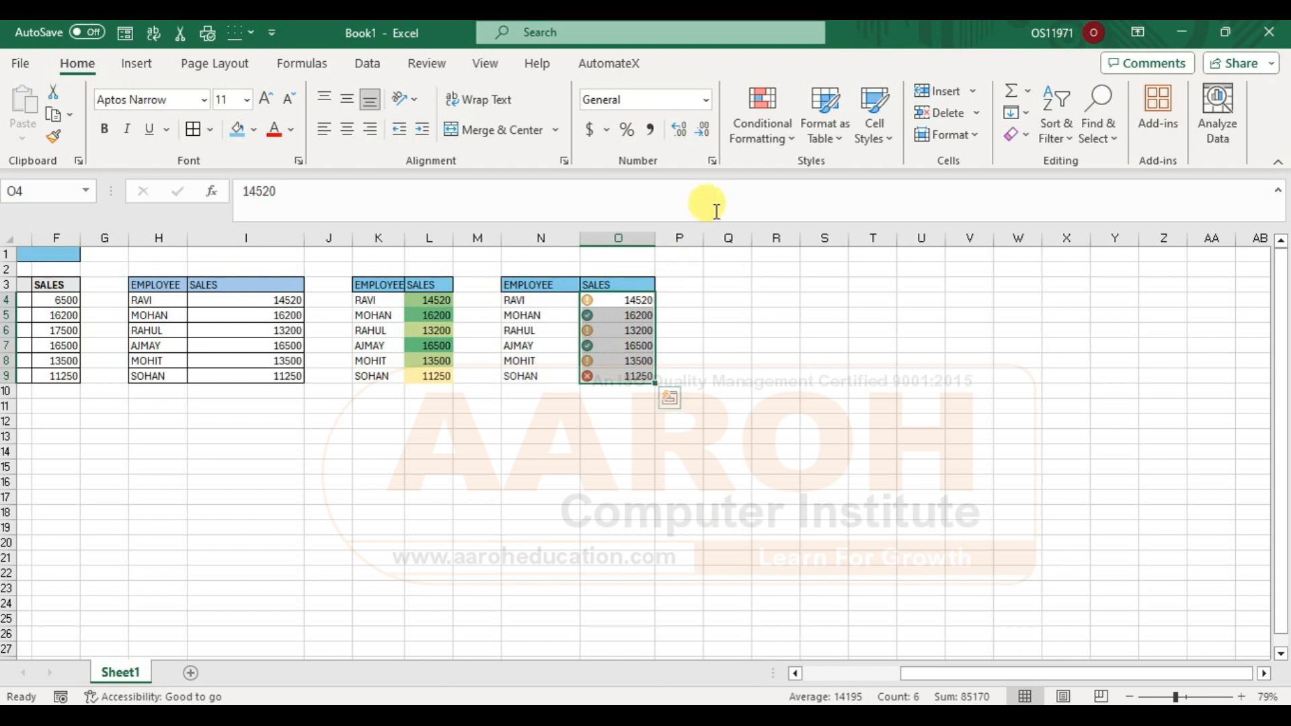
pyautogui.click(767, 138)
pyautogui.moveTo(801, 334)
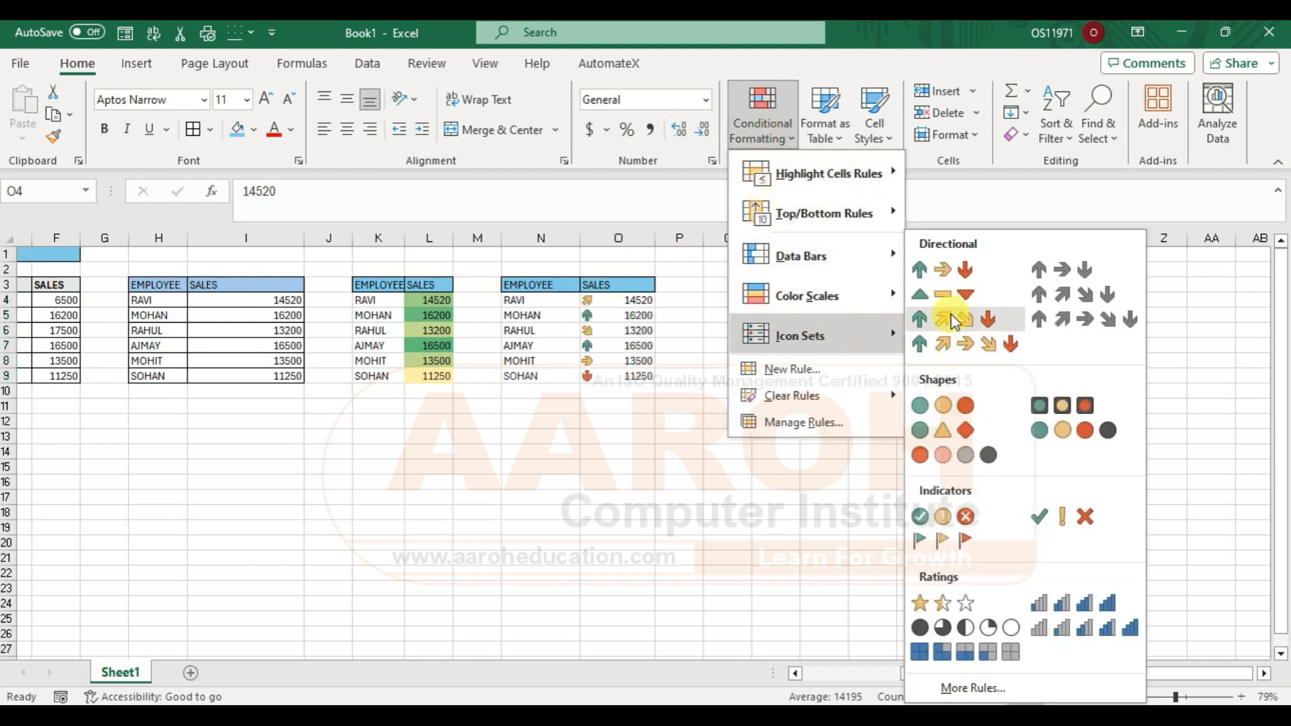
pyautogui.click(942, 270)
pyautogui.keyDown('ctrl'); pyautogui.scroll(5, 654, 242); pyautogui.keyUp('ctrl')
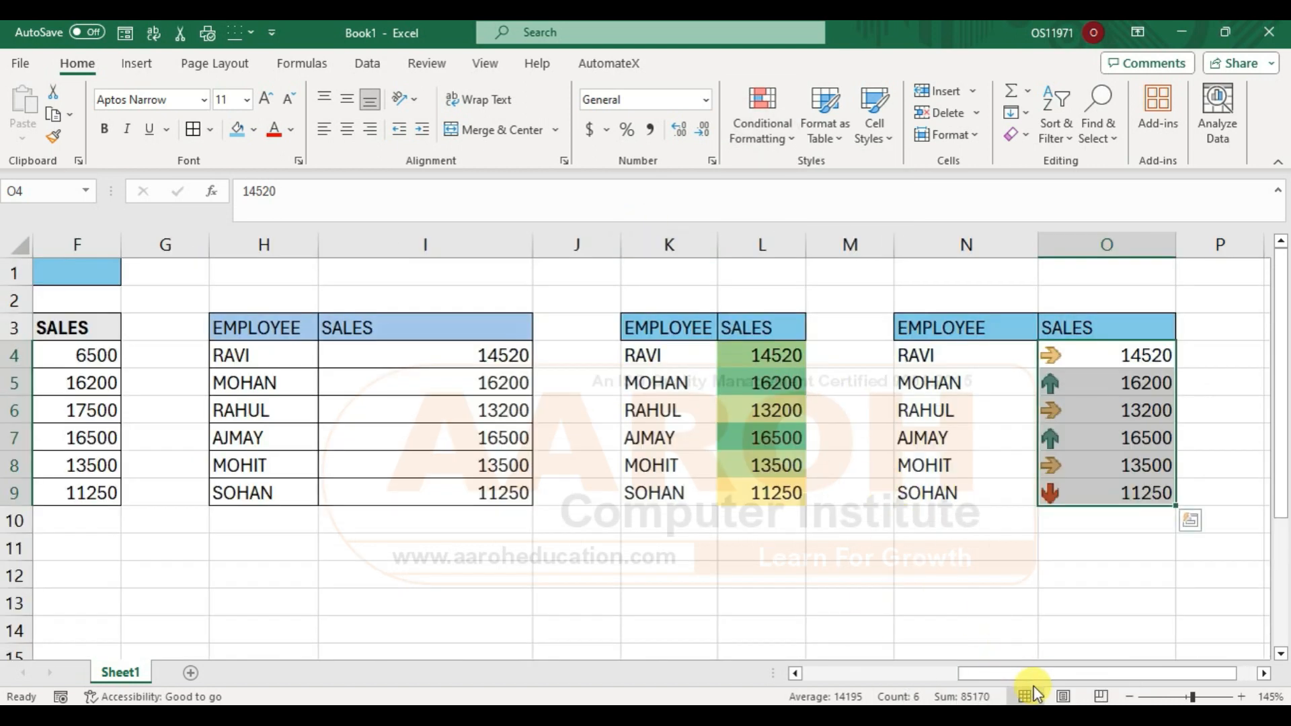
pyautogui.moveTo(1036, 678); pyautogui.dragTo(1155, 680)
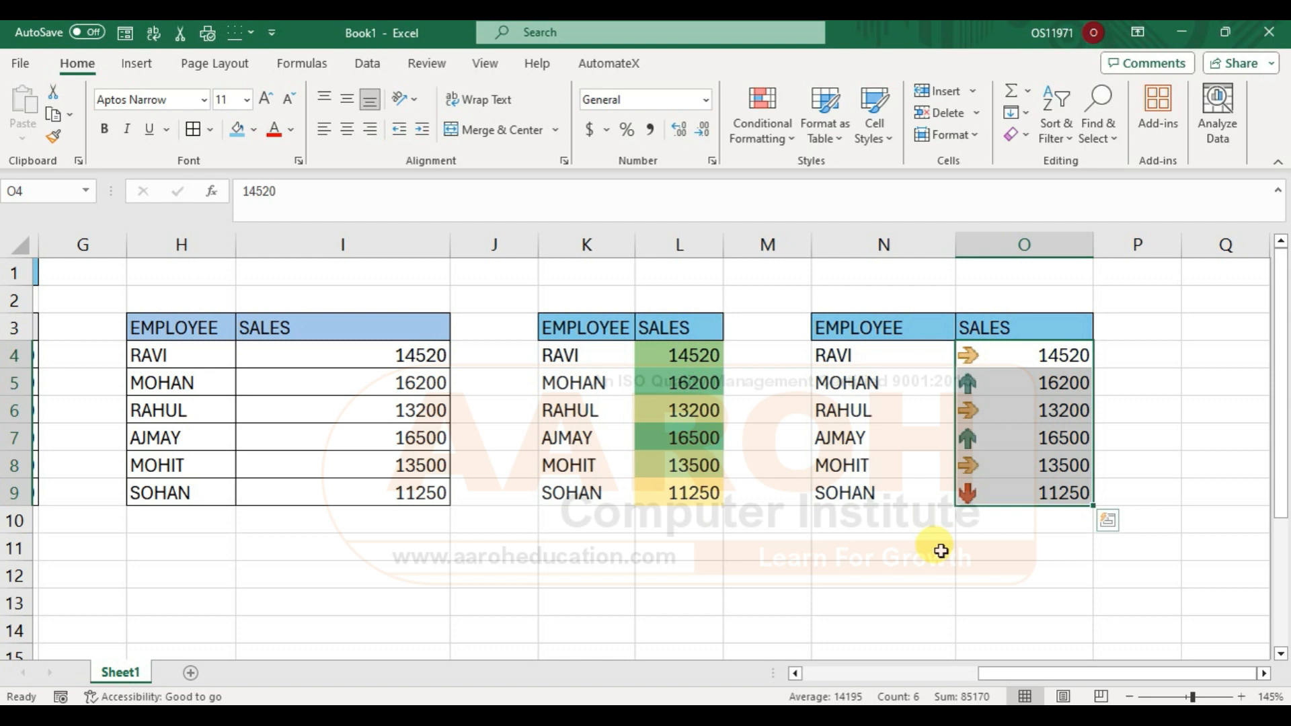
pyautogui.scroll(-4, 941, 550)
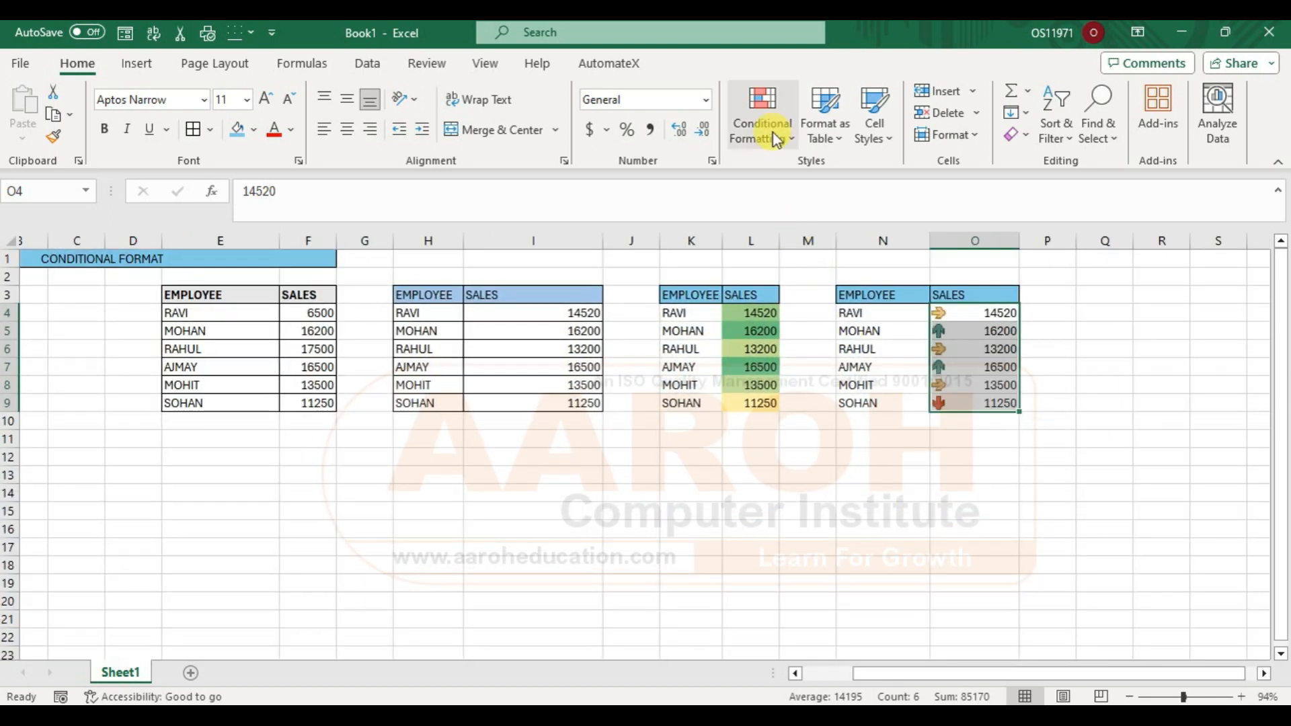
pyautogui.click(775, 135)
pyautogui.moveTo(788, 173)
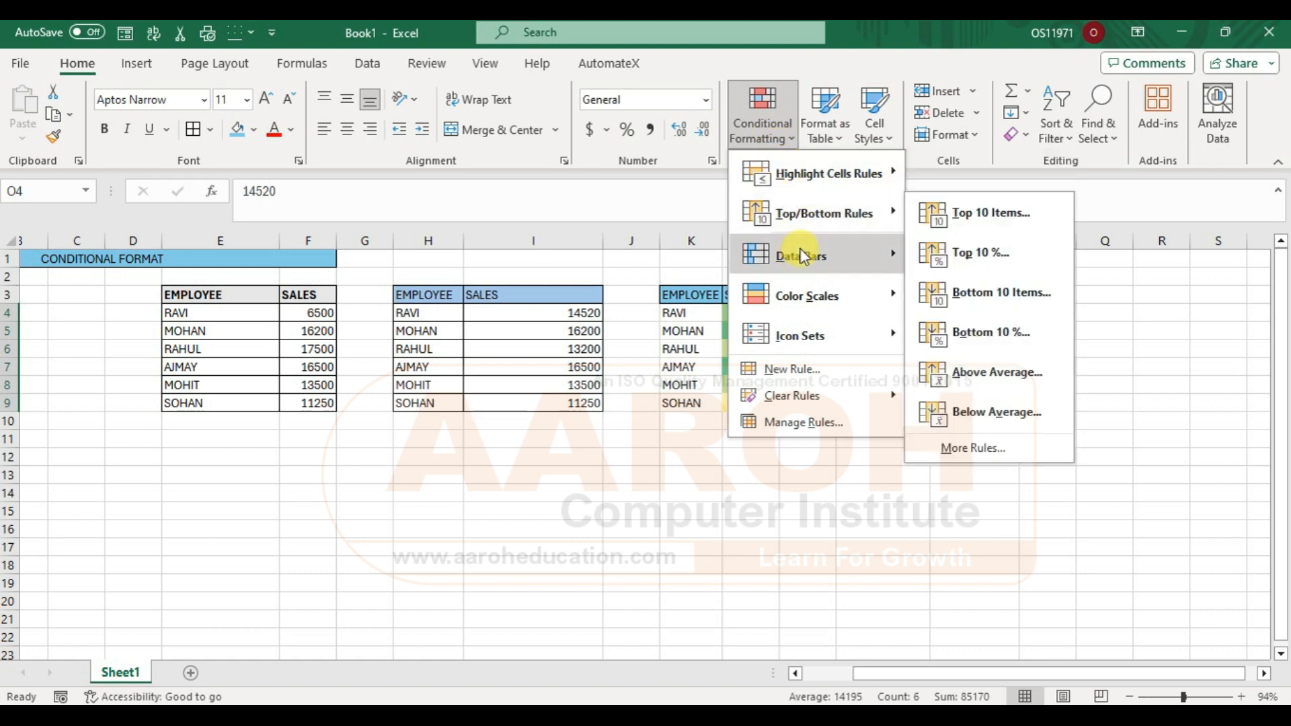
pyautogui.moveTo(806, 344)
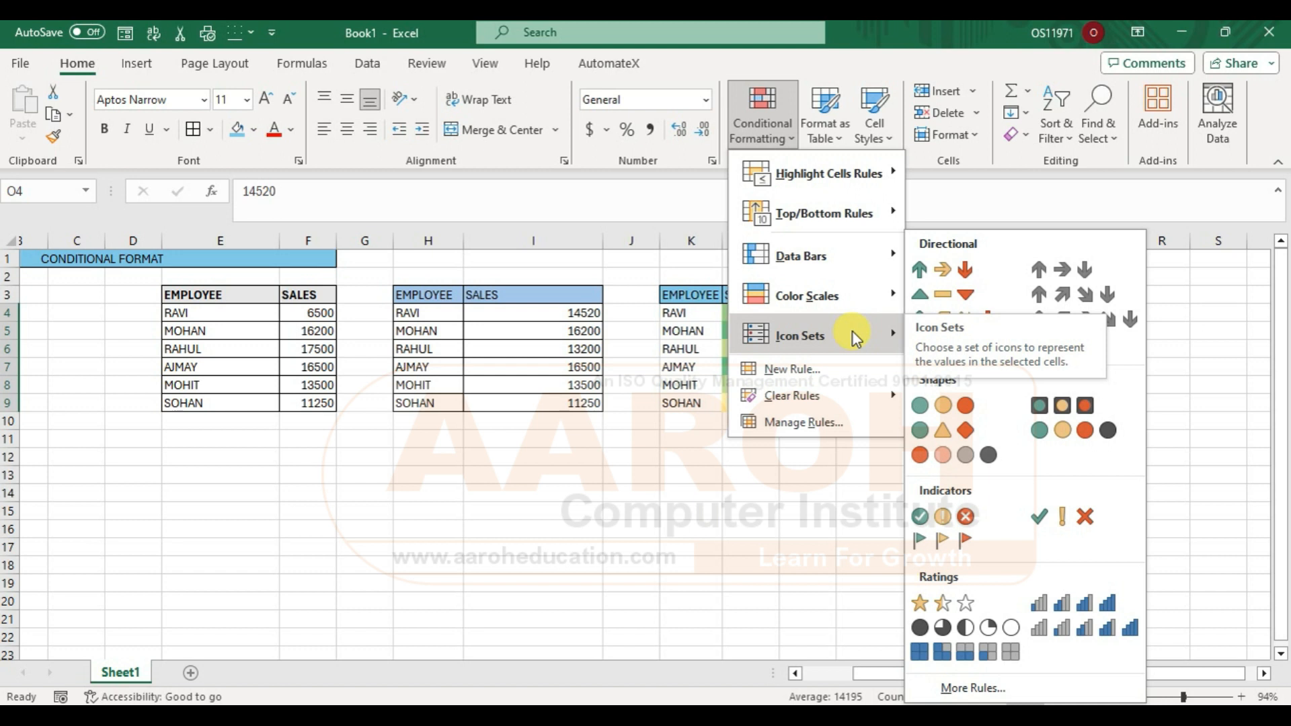
pyautogui.click(663, 487)
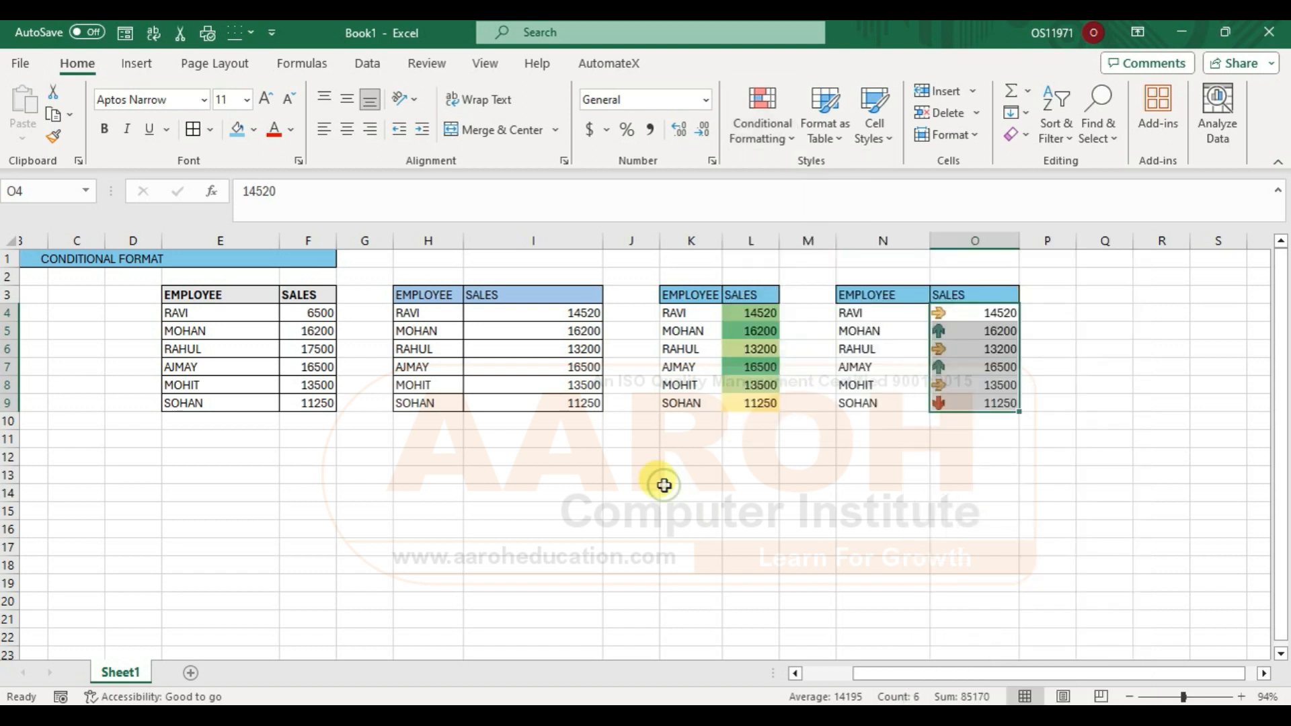